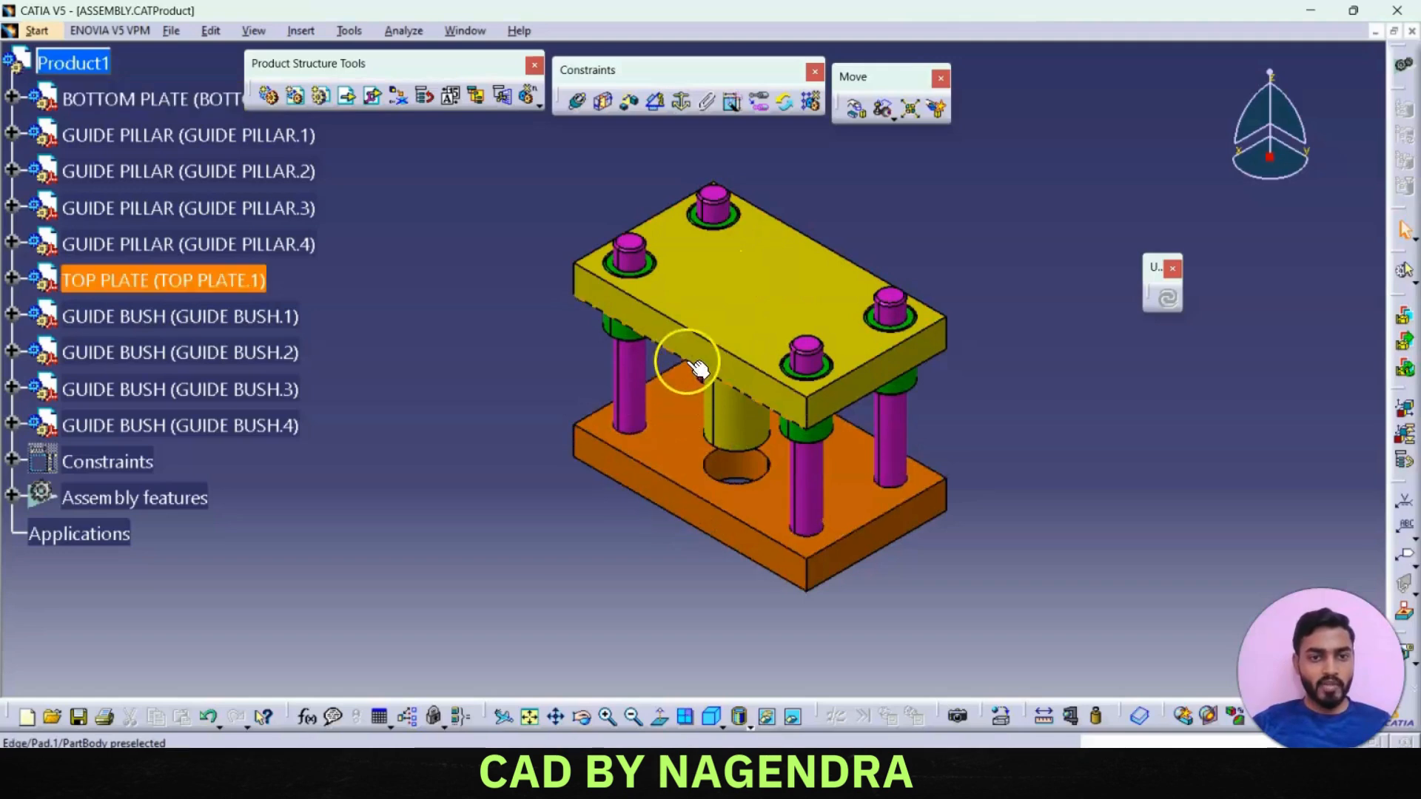
# - Delete the offset constraint between the bottom plate and top plate, and collapse the Constraints branch
pyautogui.click(11, 463)
pyautogui.scroll(-5, 286, 458)
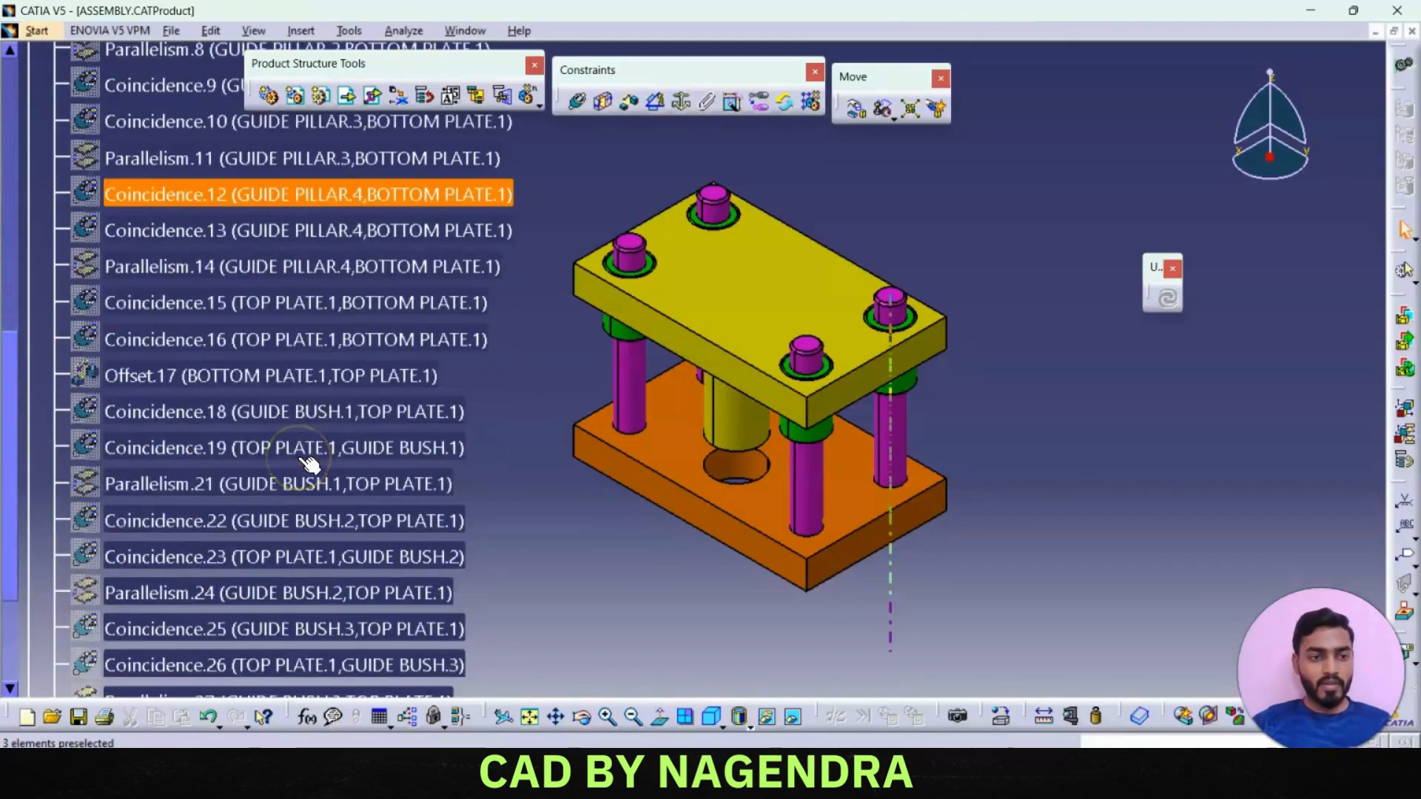
pyautogui.scroll(-3, 309, 462)
pyautogui.scroll(5, 308, 462)
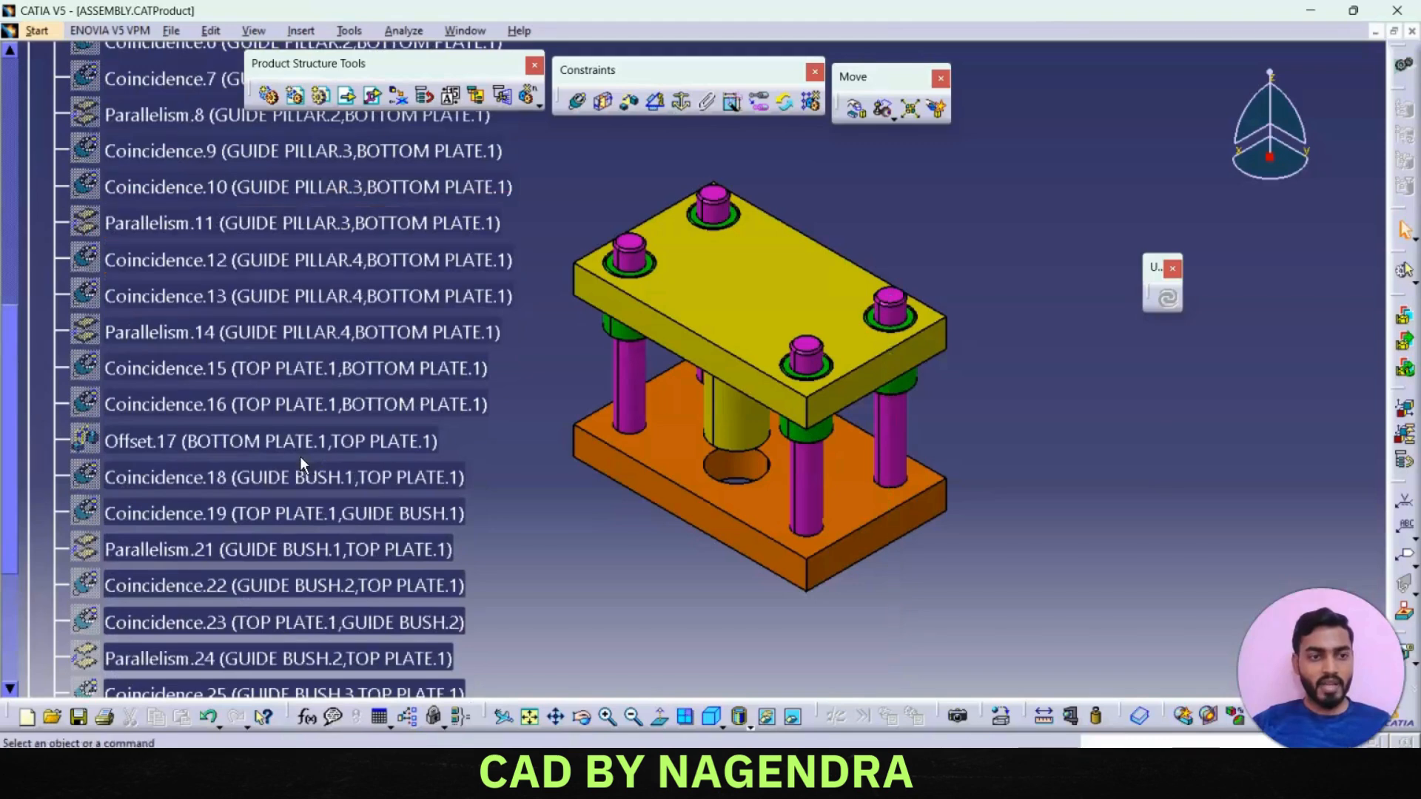
pyautogui.click(176, 445)
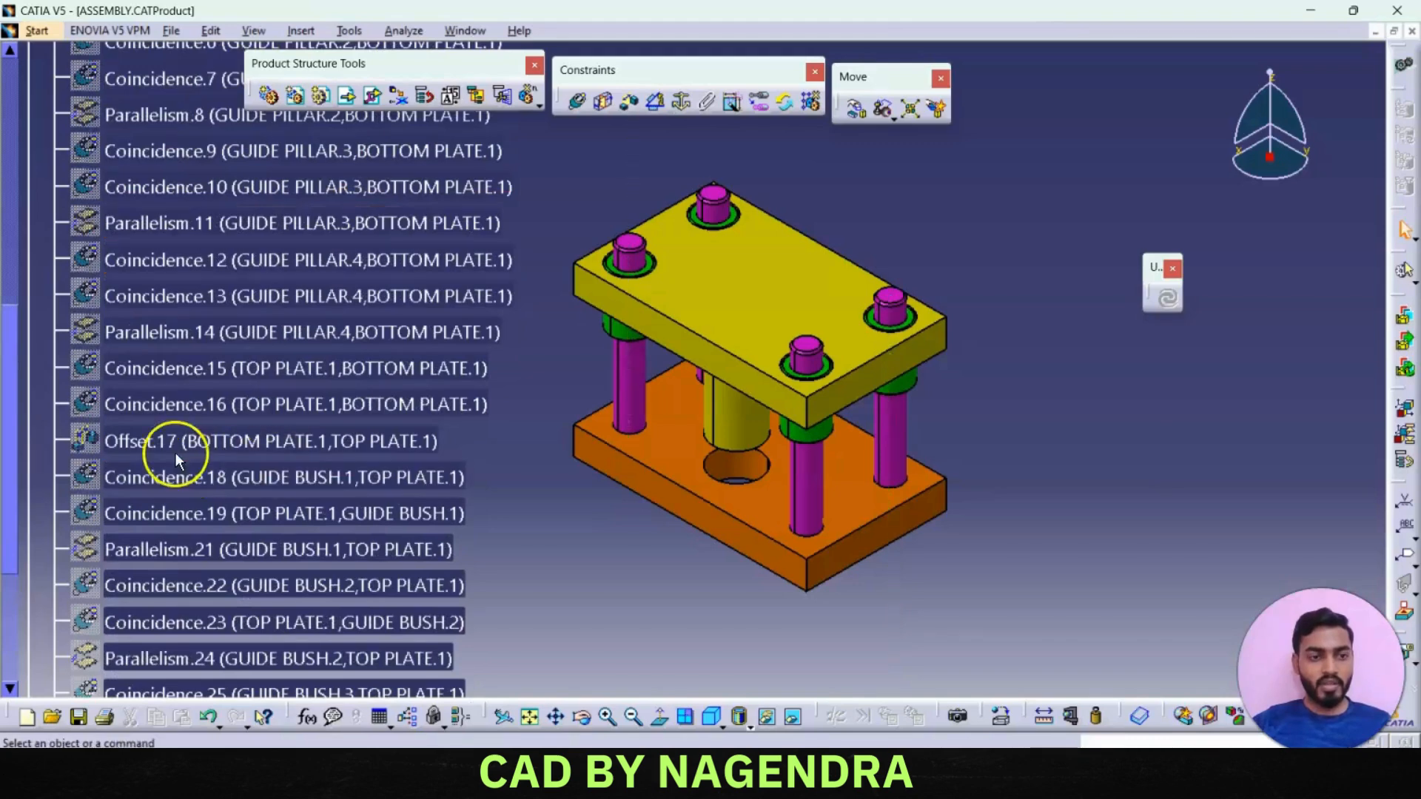
pyautogui.rightClick(239, 439)
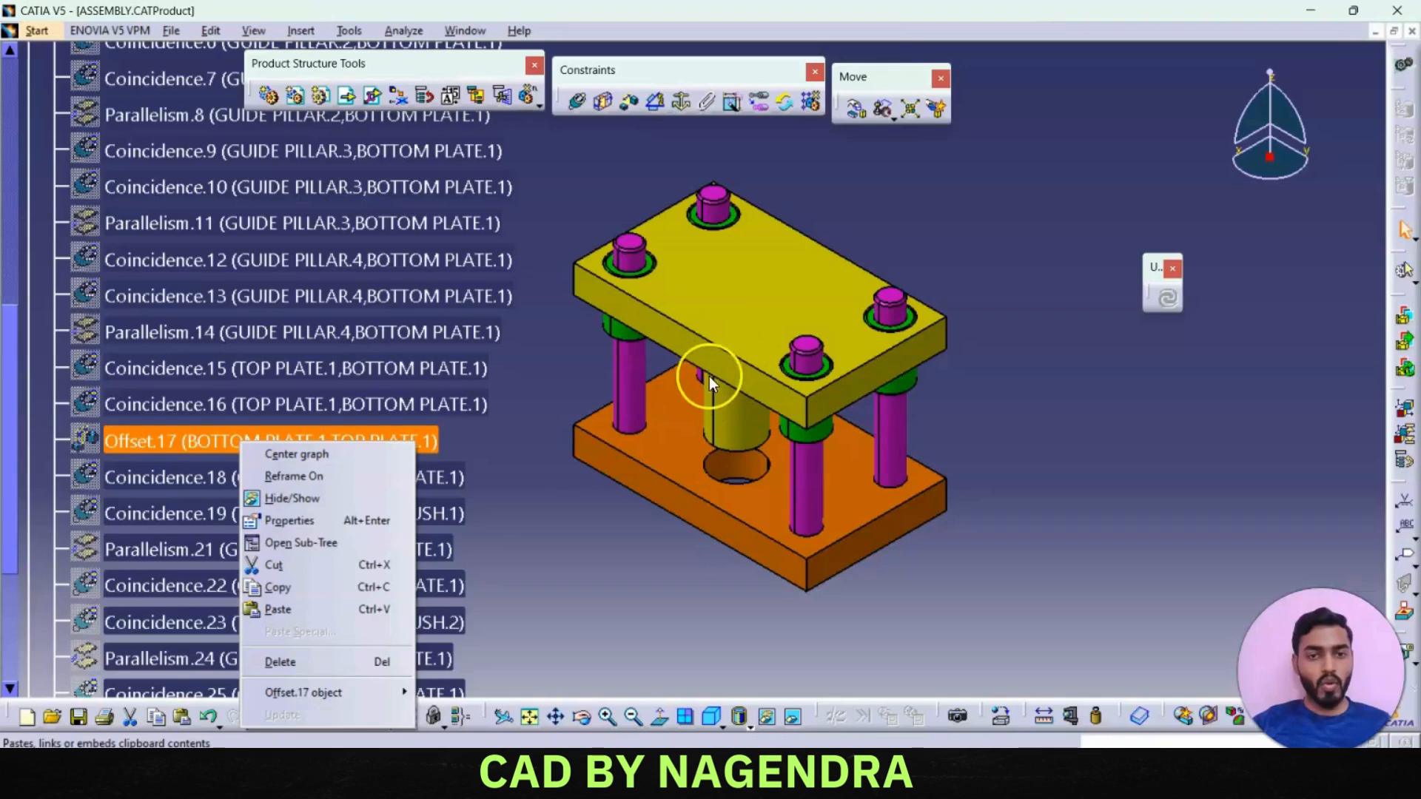
pyautogui.click(321, 660)
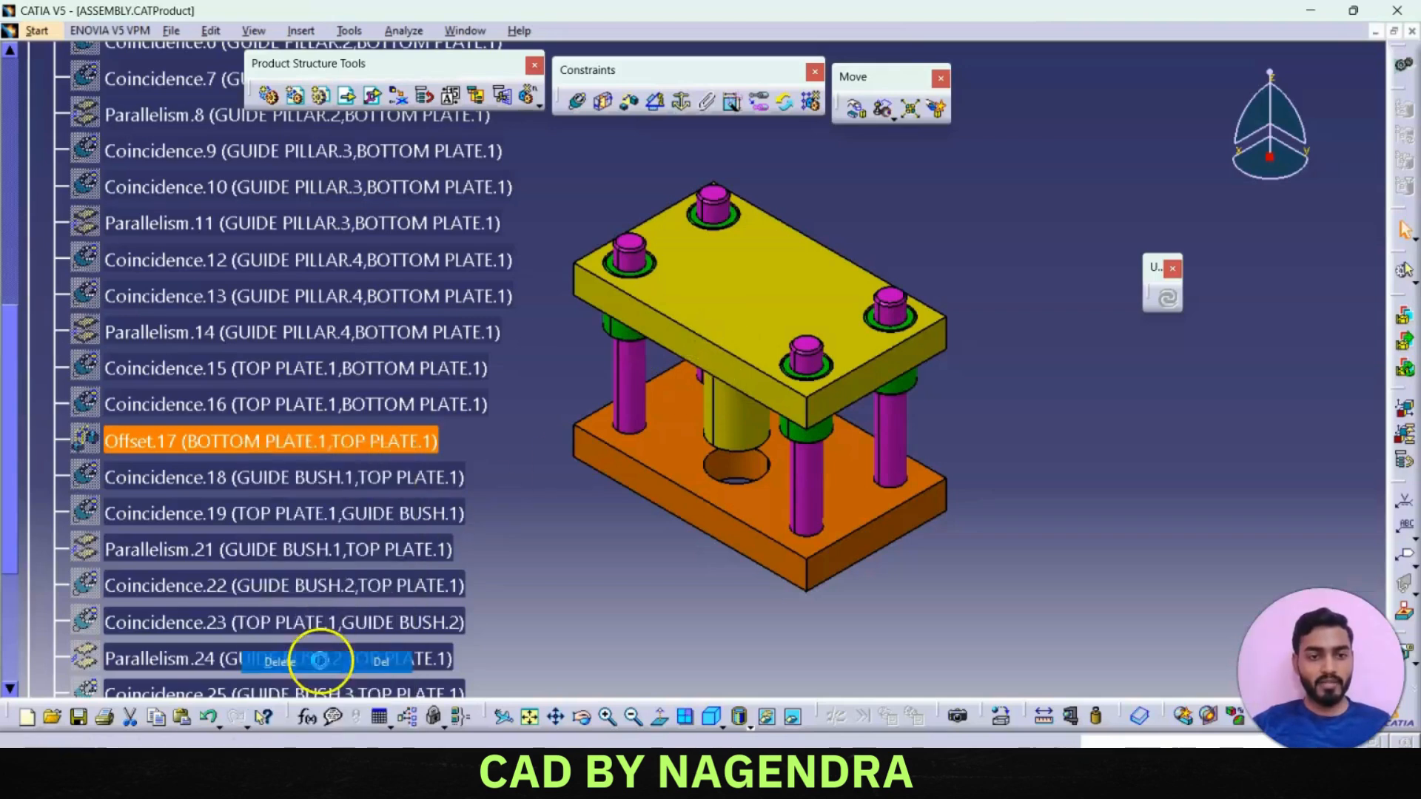
pyautogui.scroll(5, 396, 486)
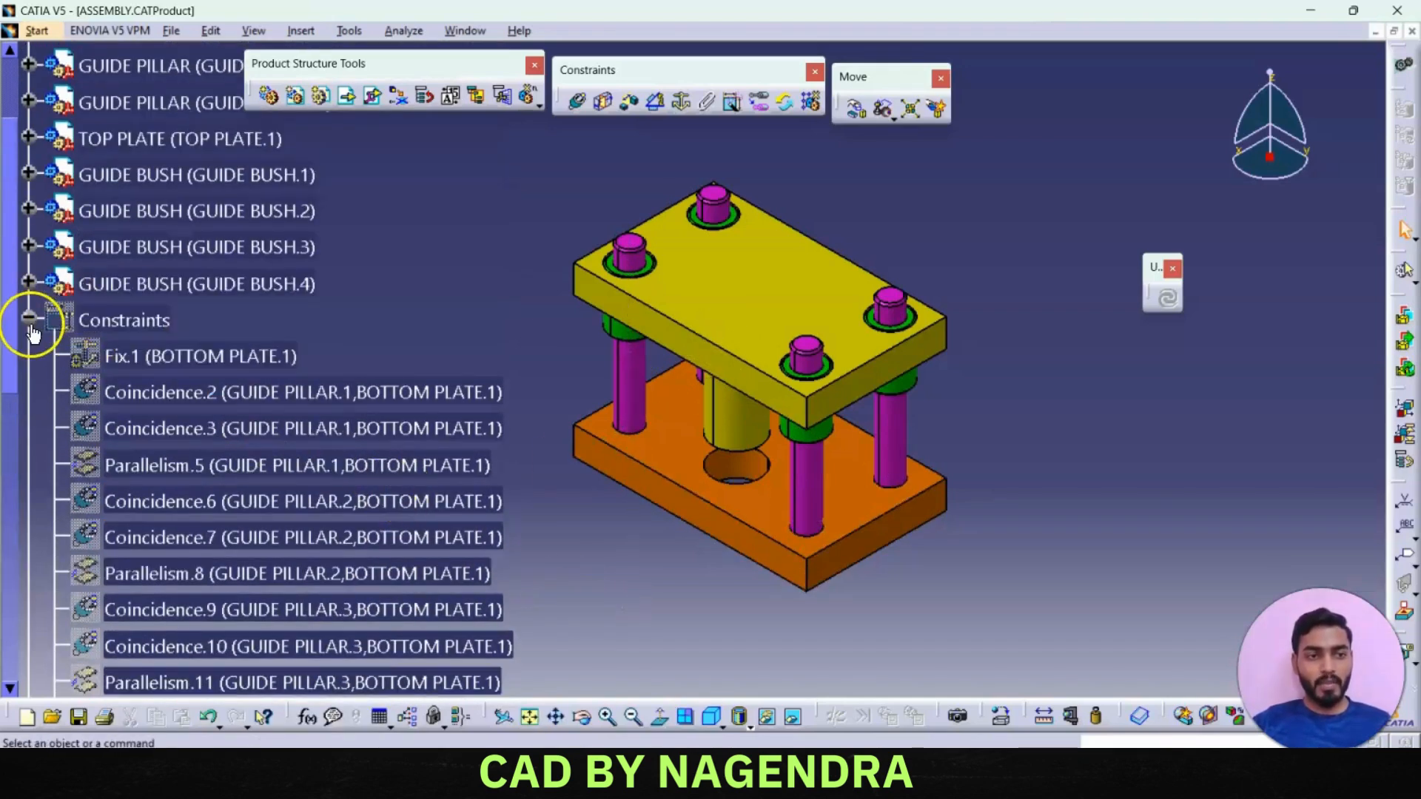
pyautogui.click(28, 320)
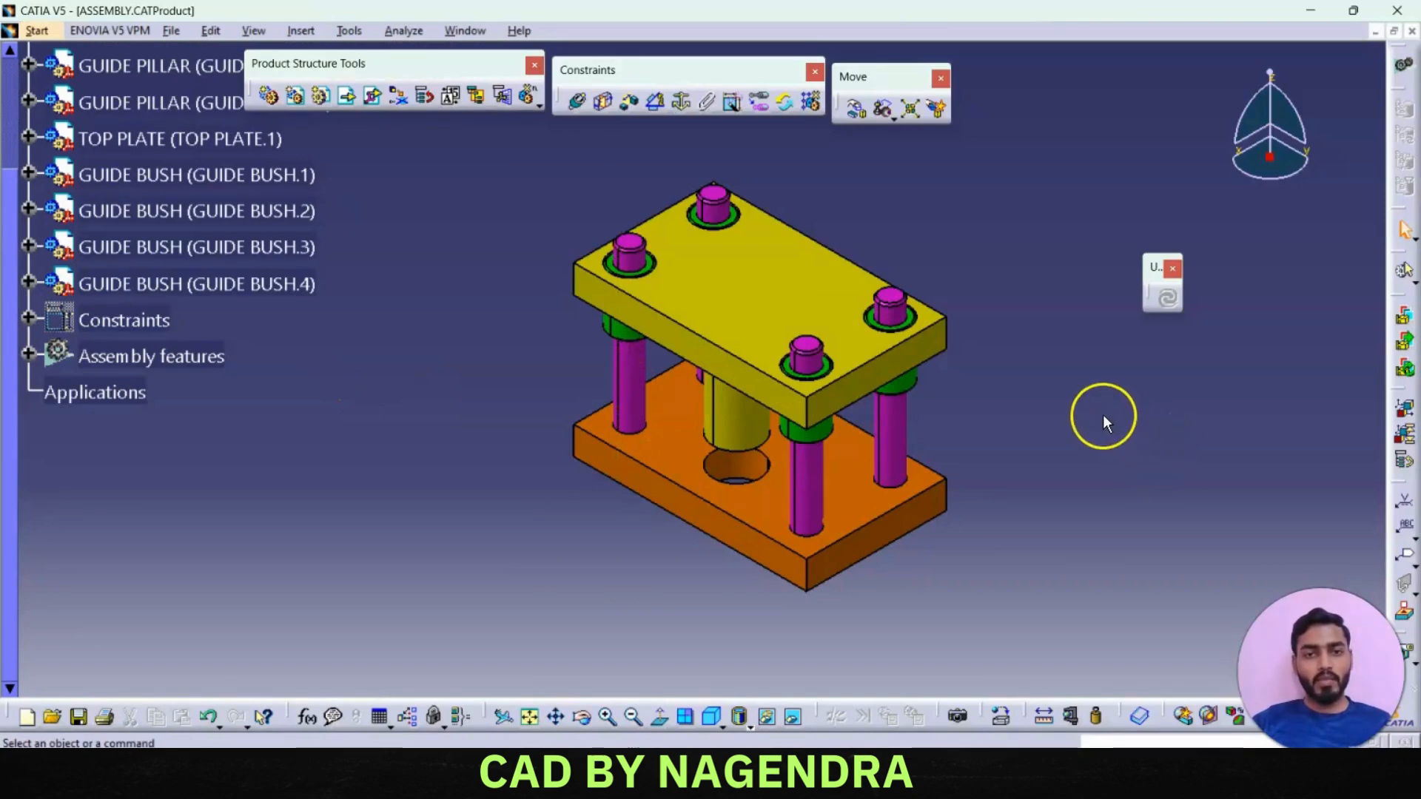
# - Switch the assembly to the DMU Kinematics workbench
pyautogui.click(51, 34)
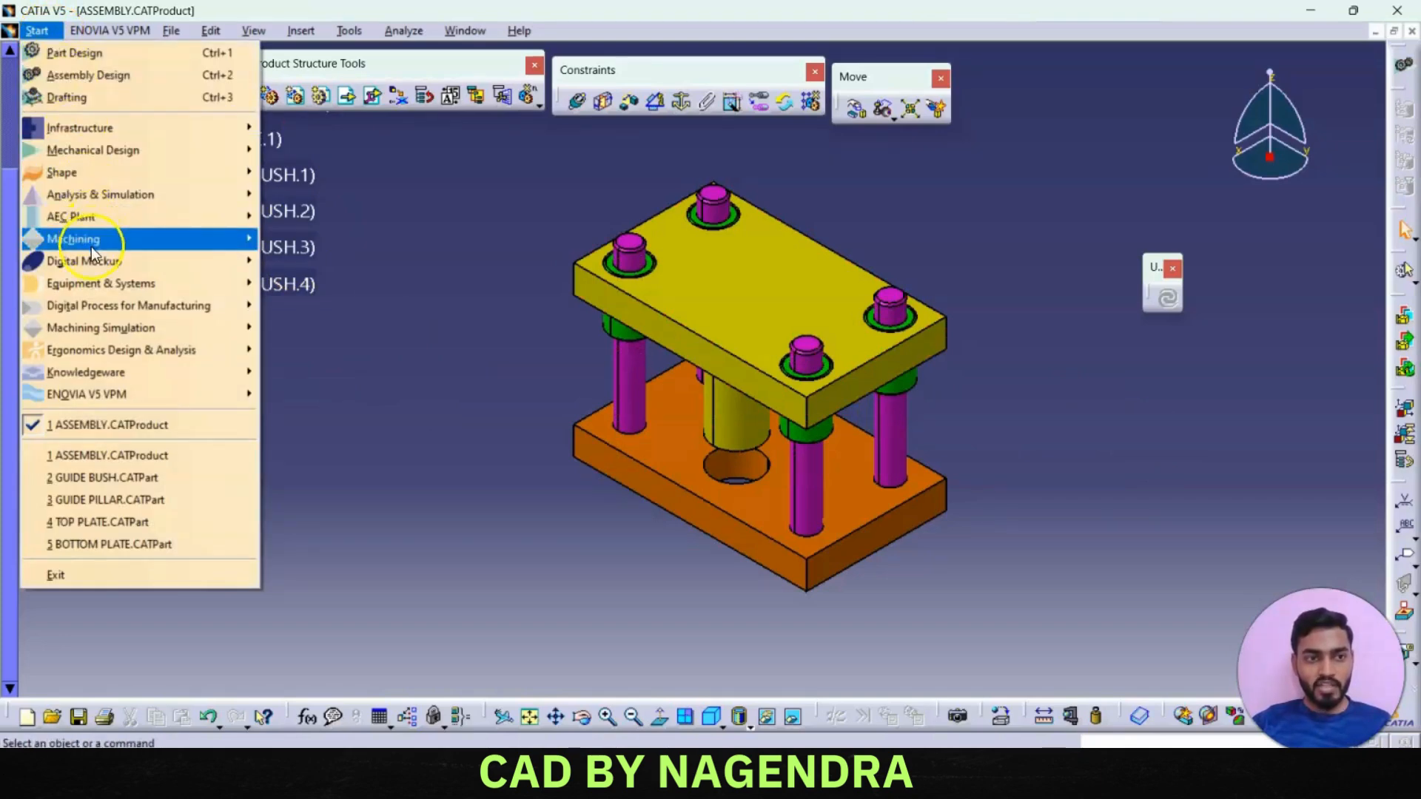
pyautogui.moveTo(91, 263)
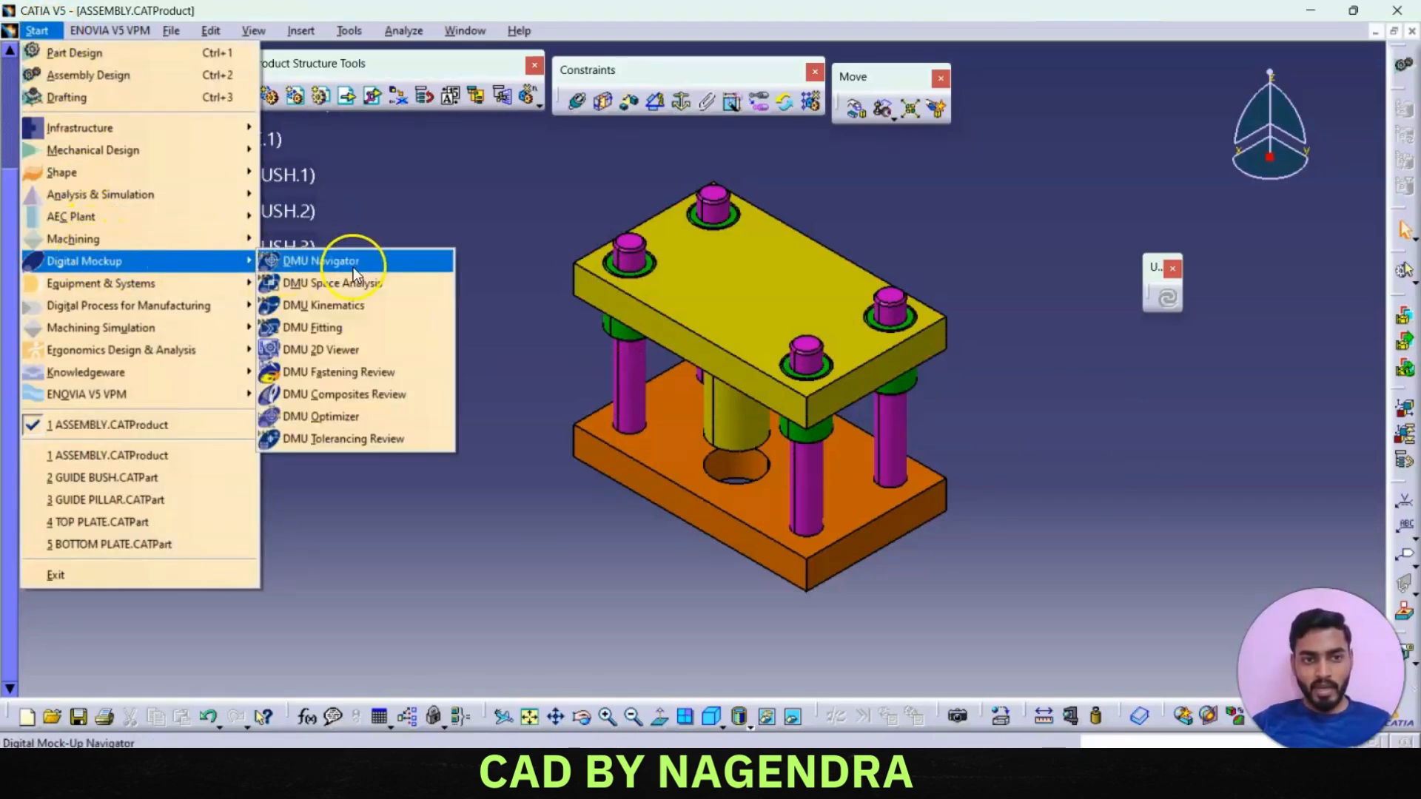
pyautogui.click(371, 305)
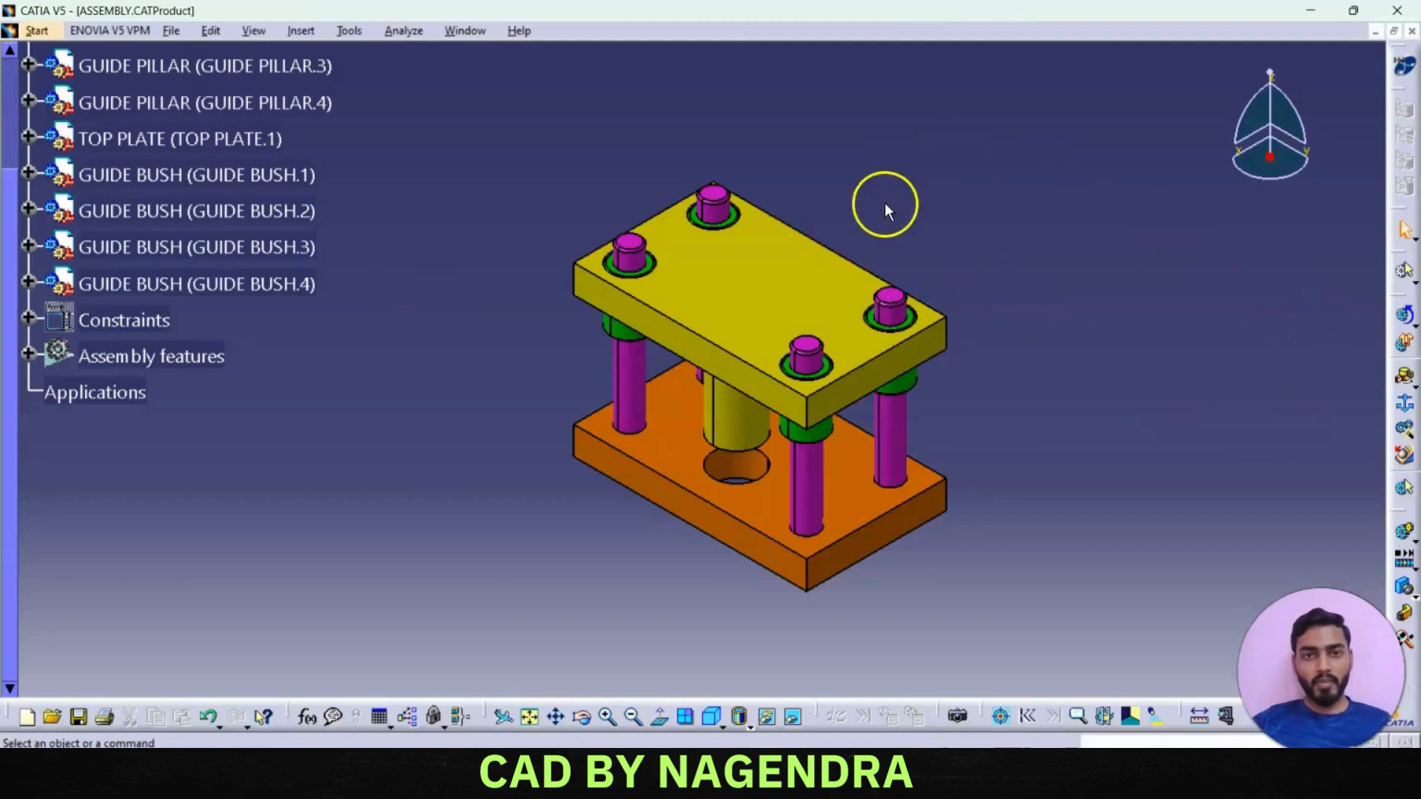
# - Undock the DMU Kinematics and DMU Generic Animation toolbars and place them above the model
pyautogui.click(1401, 313)
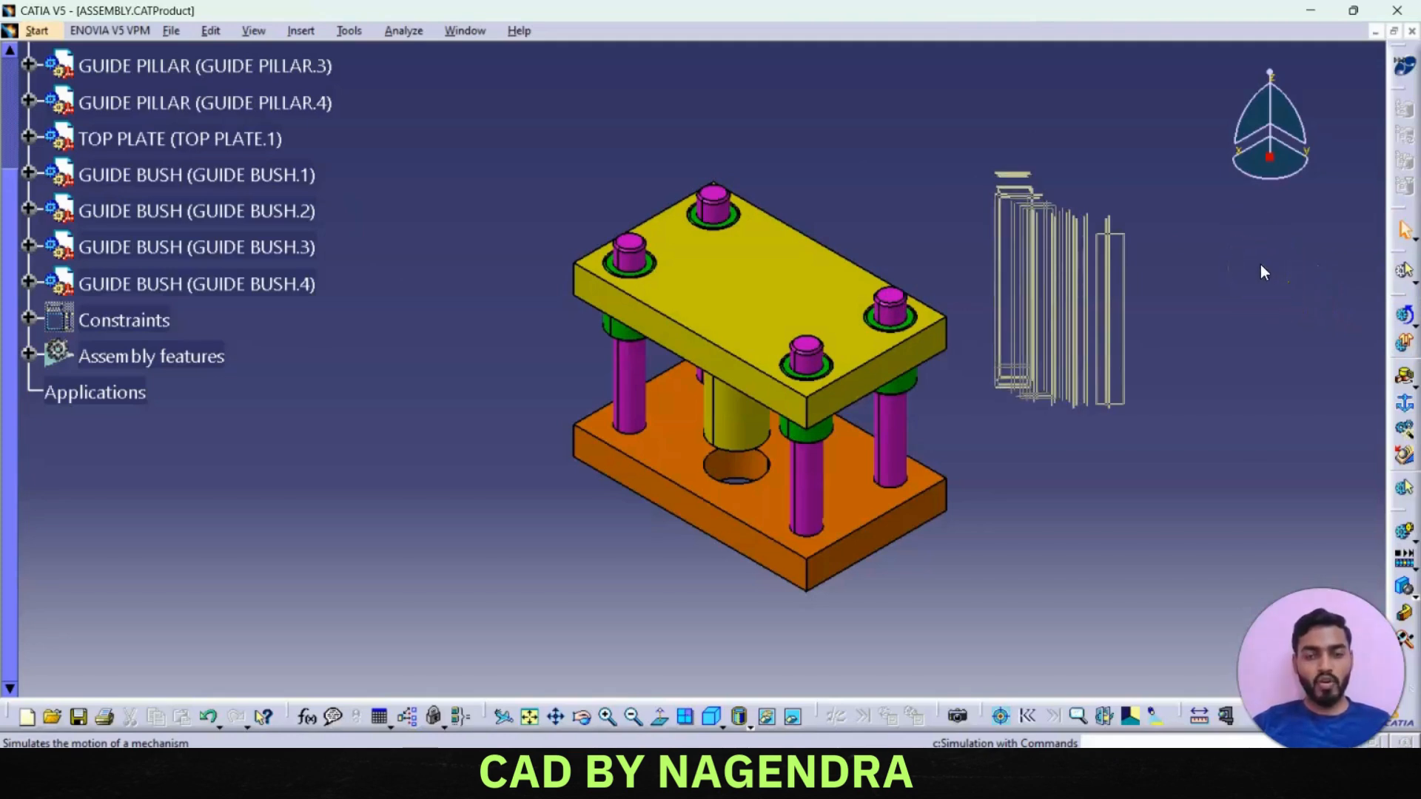
pyautogui.moveTo(1264, 272); pyautogui.dragTo(519, 101)
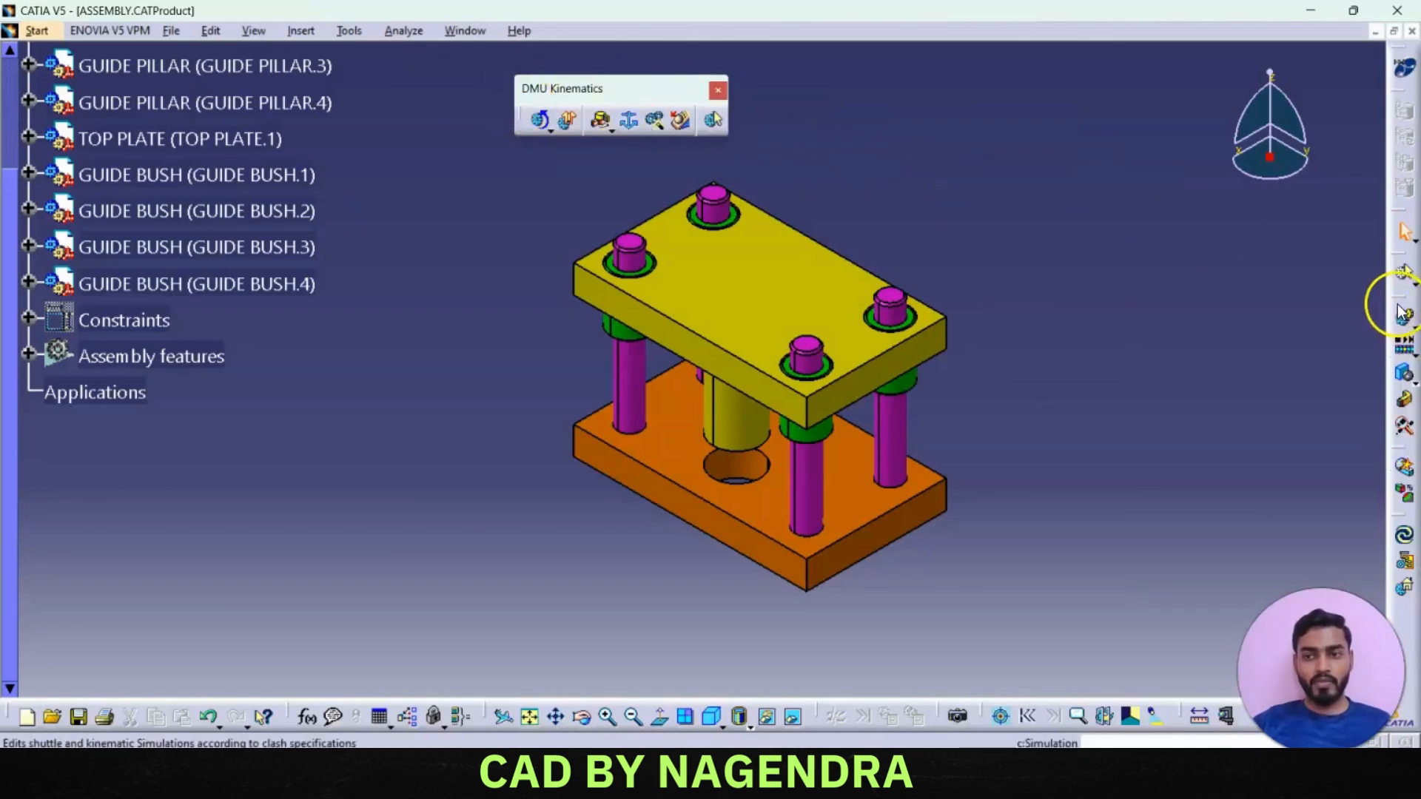
pyautogui.moveTo(1401, 312); pyautogui.dragTo(859, 89)
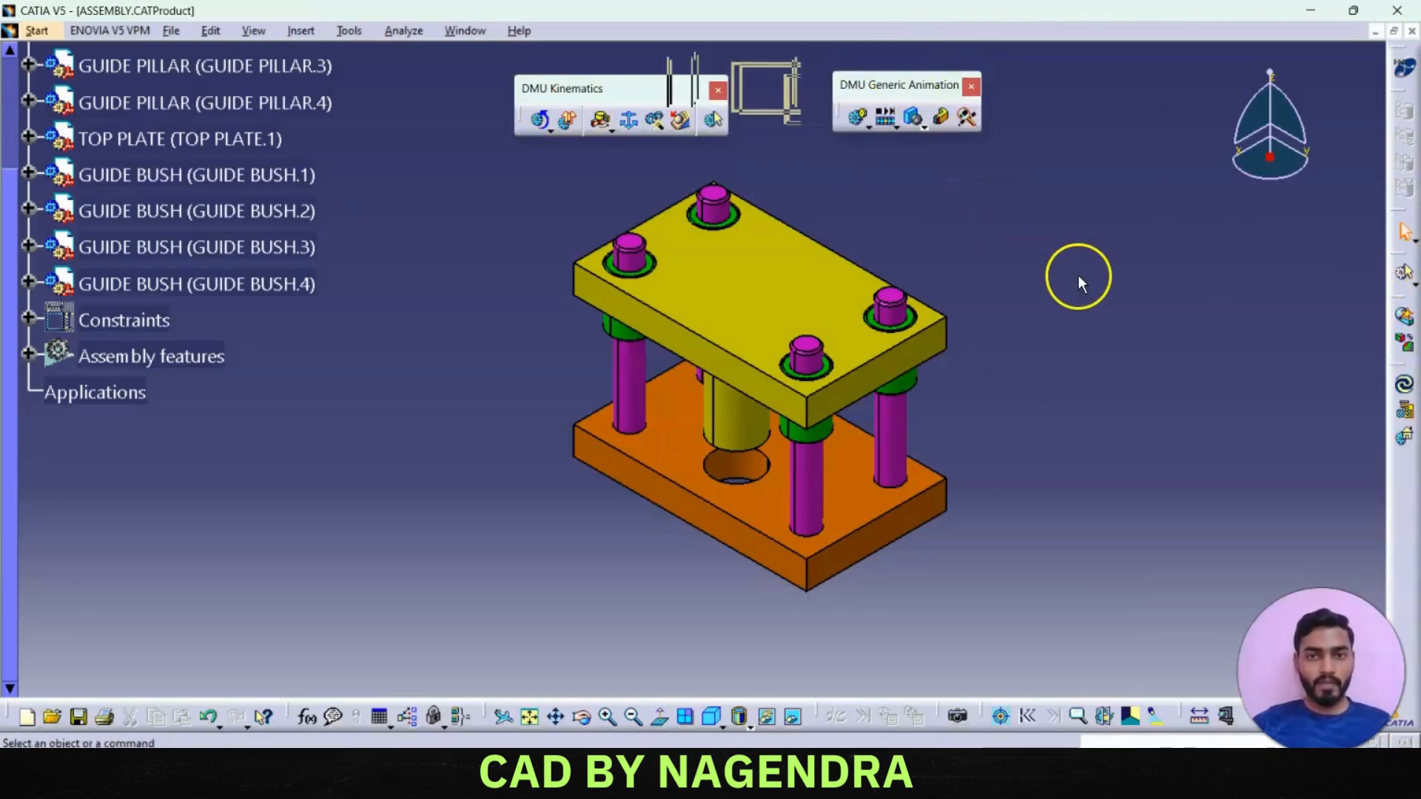
pyautogui.scroll(2, 1078, 276)
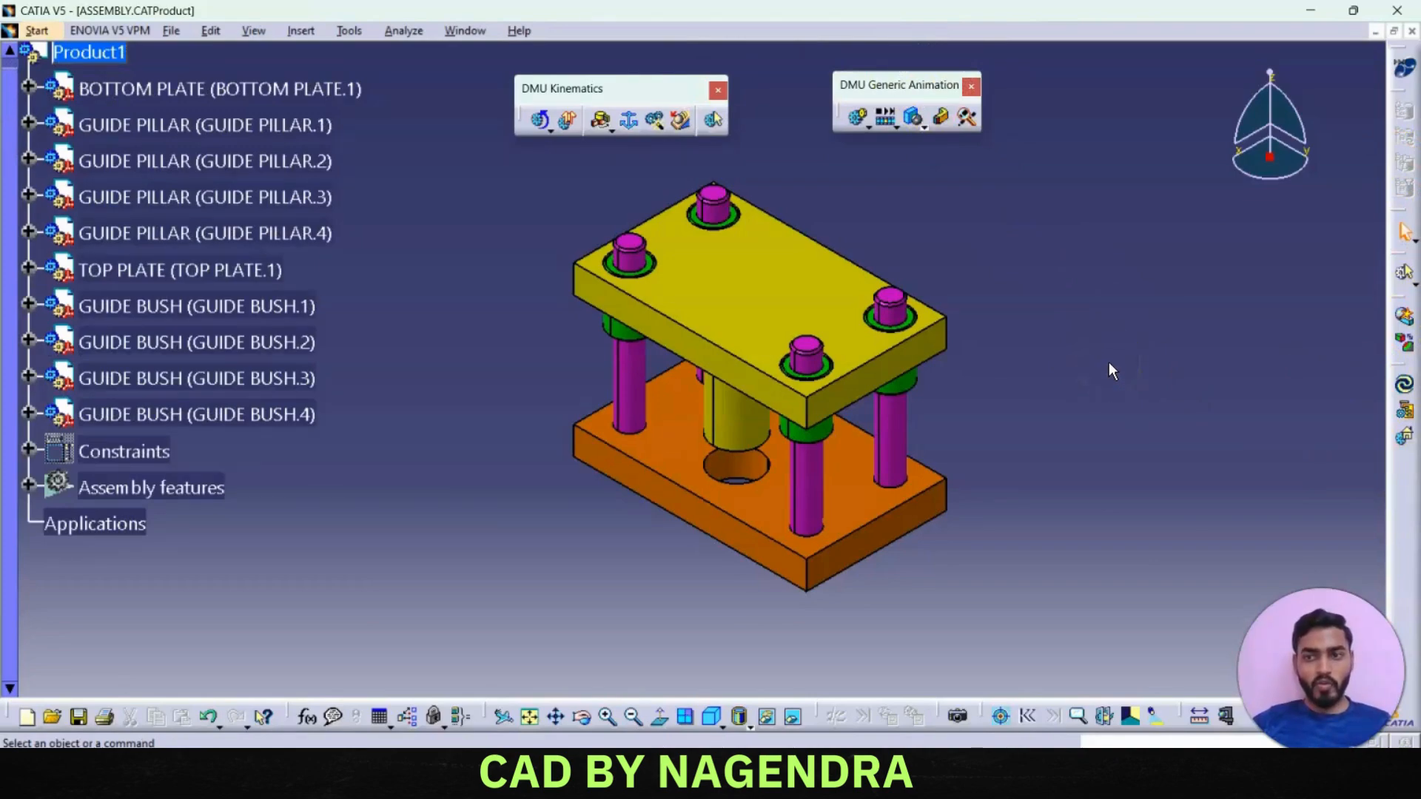
# - Create a new mechanism with its default name and define the bottom plate as its fixed part
pyautogui.click(629, 120)
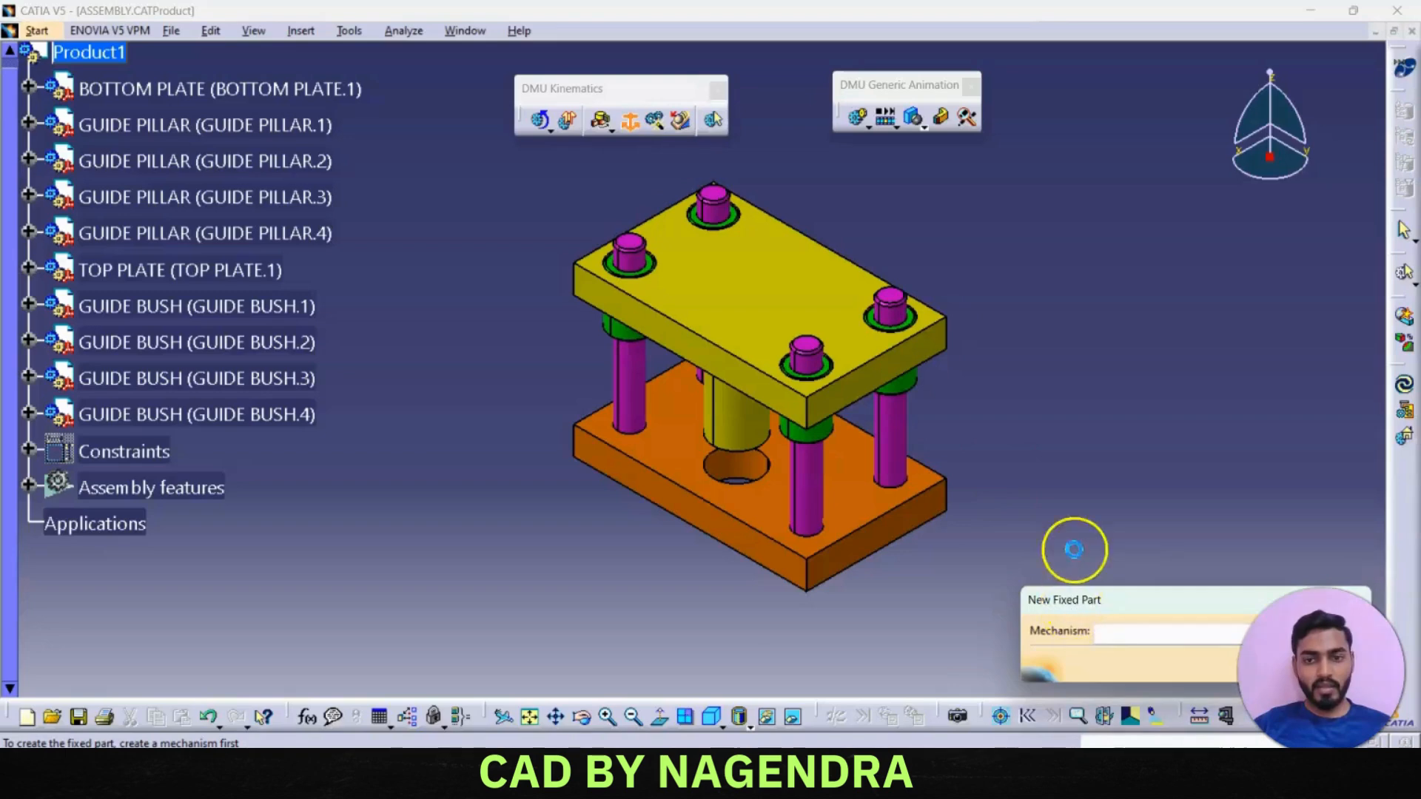
pyautogui.moveTo(1066, 599); pyautogui.dragTo(1015, 210)
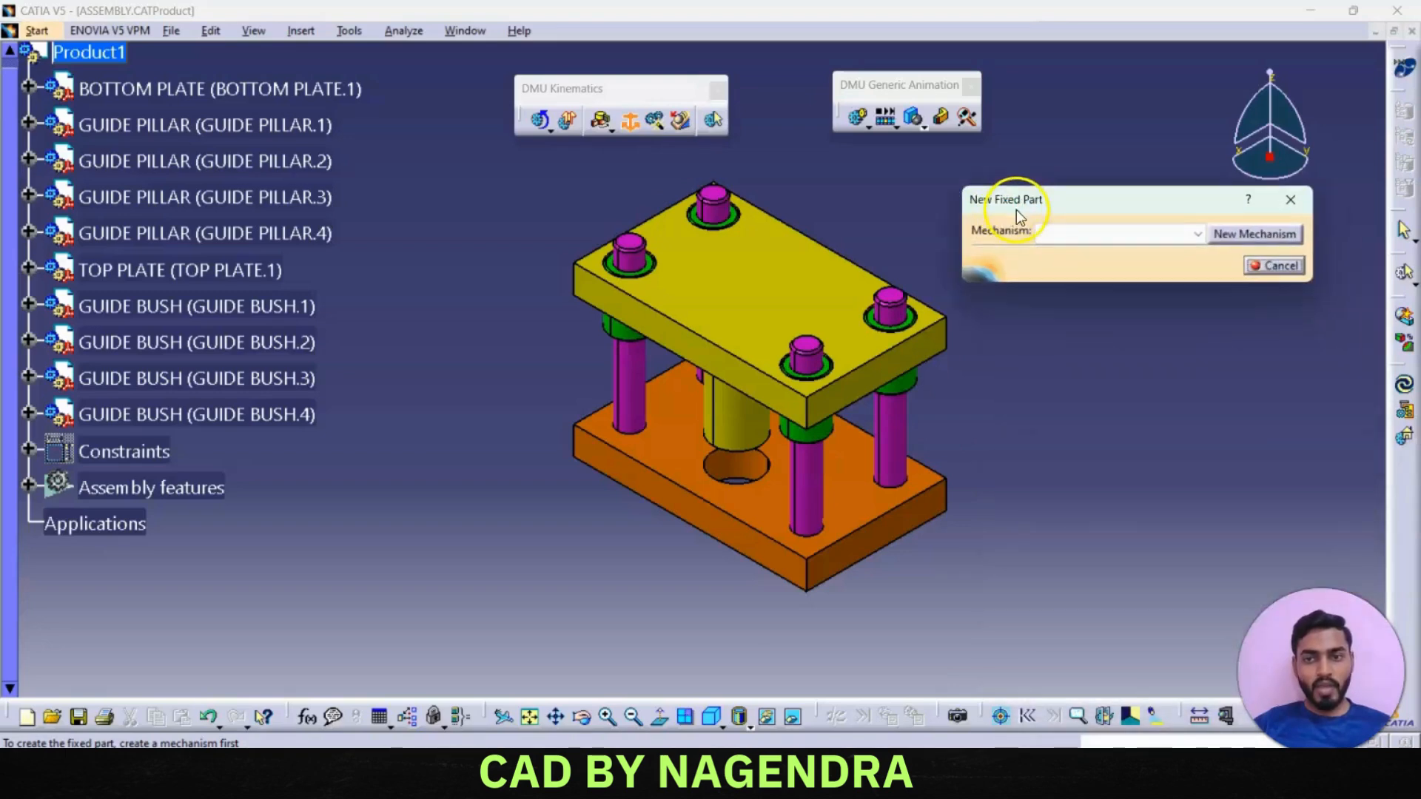
pyautogui.click(1243, 234)
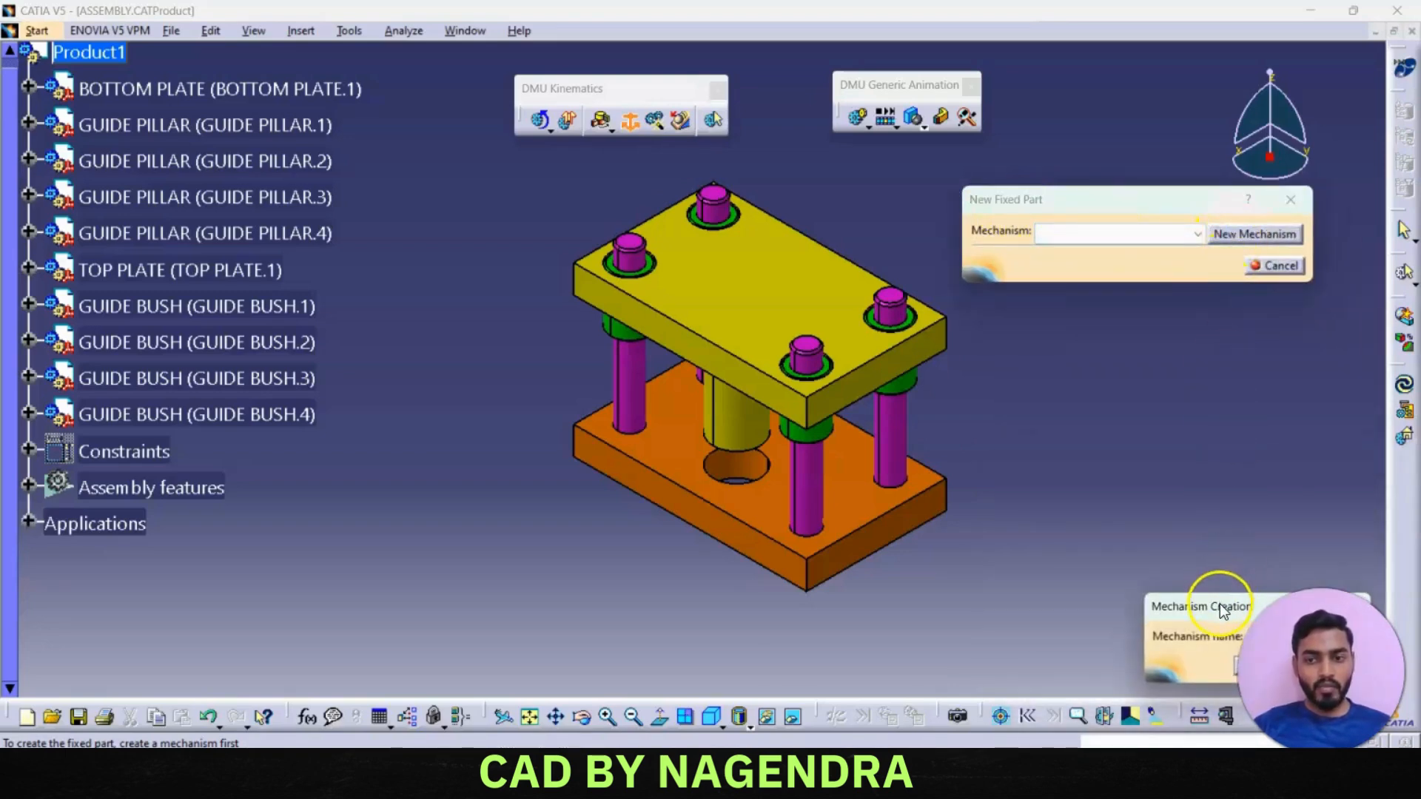
pyautogui.moveTo(1222, 612); pyautogui.dragTo(1158, 348)
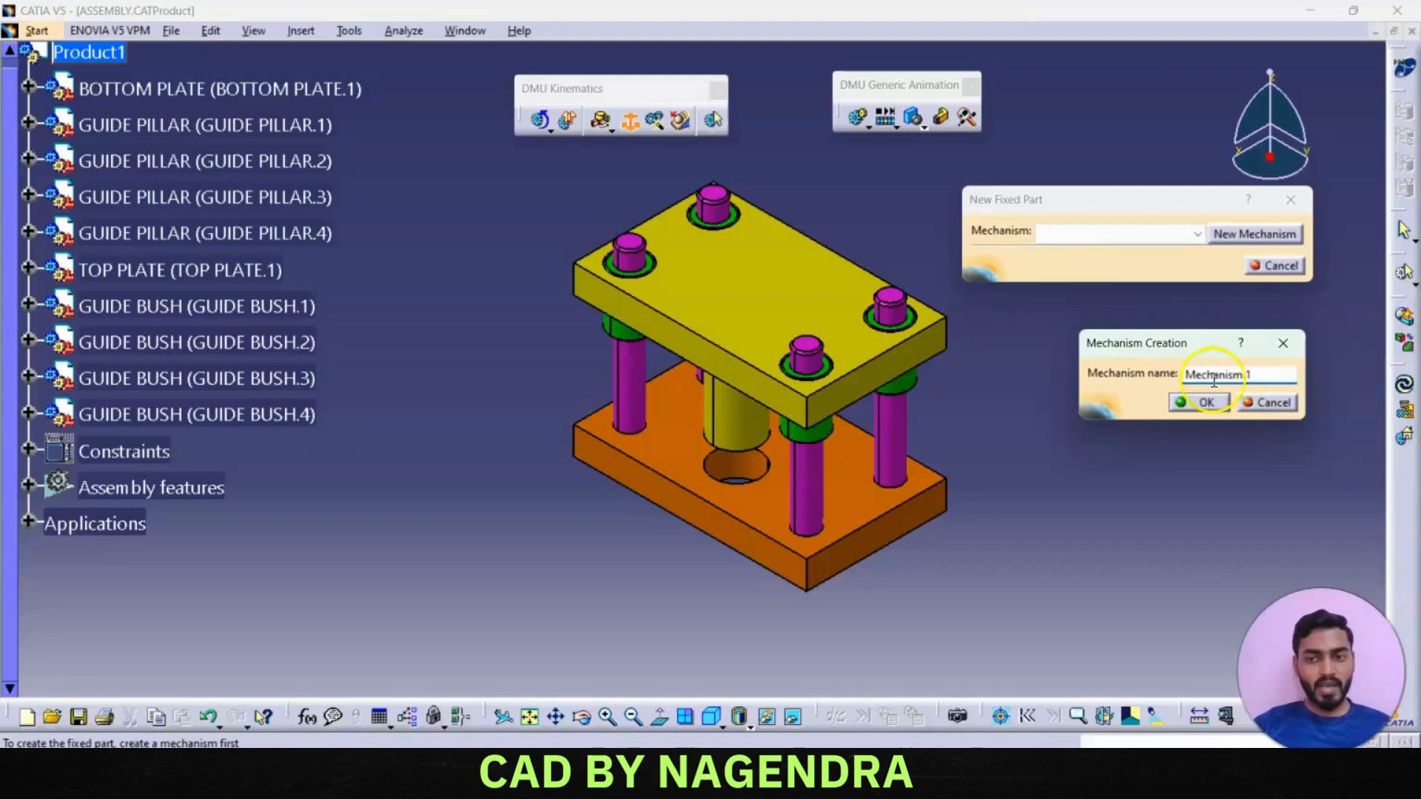
pyautogui.click(1197, 405)
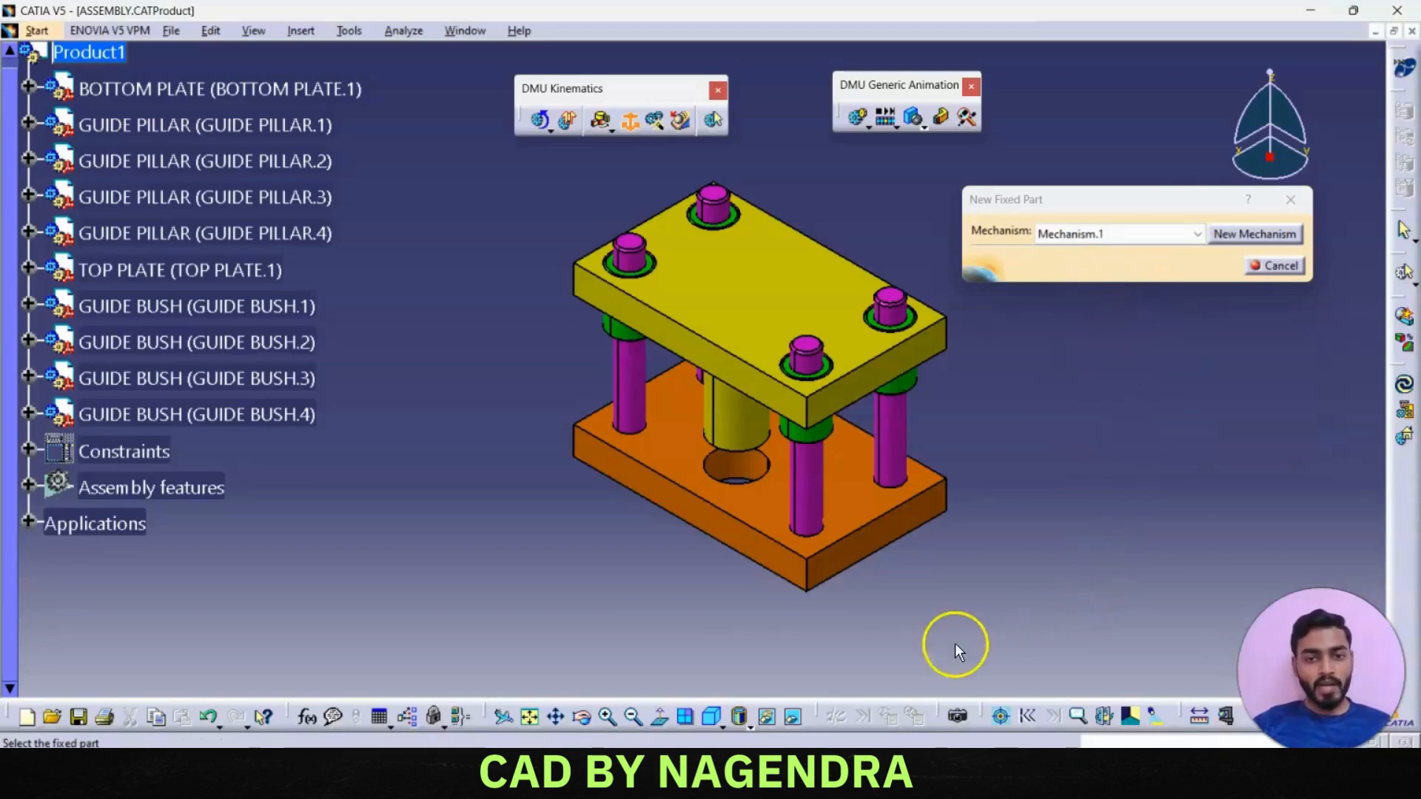
pyautogui.click(727, 531)
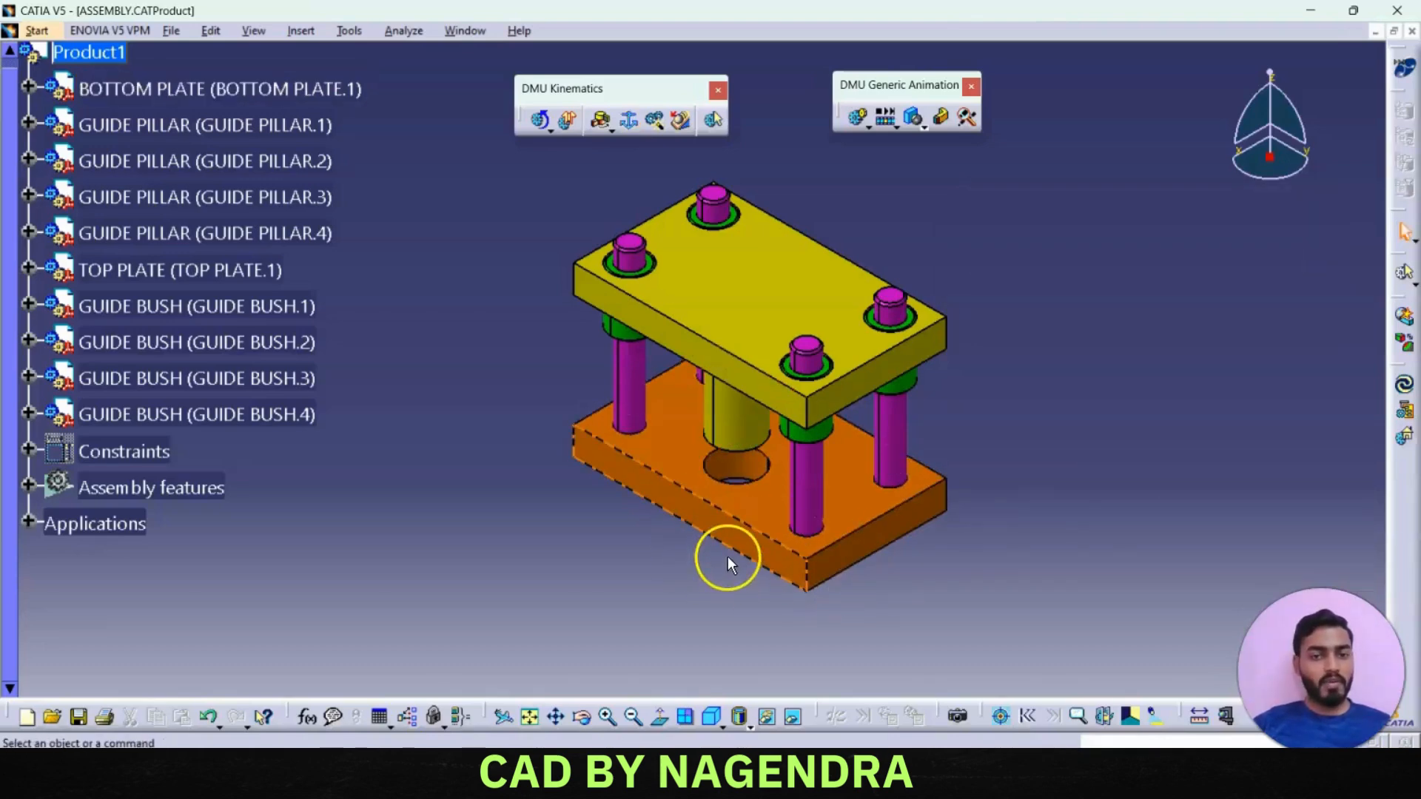
# - Undock the Kinematics Joints toolbar so all joint commands stay available
pyautogui.moveTo(1012, 328); pyautogui.dragTo(1024, 337, button='middle')
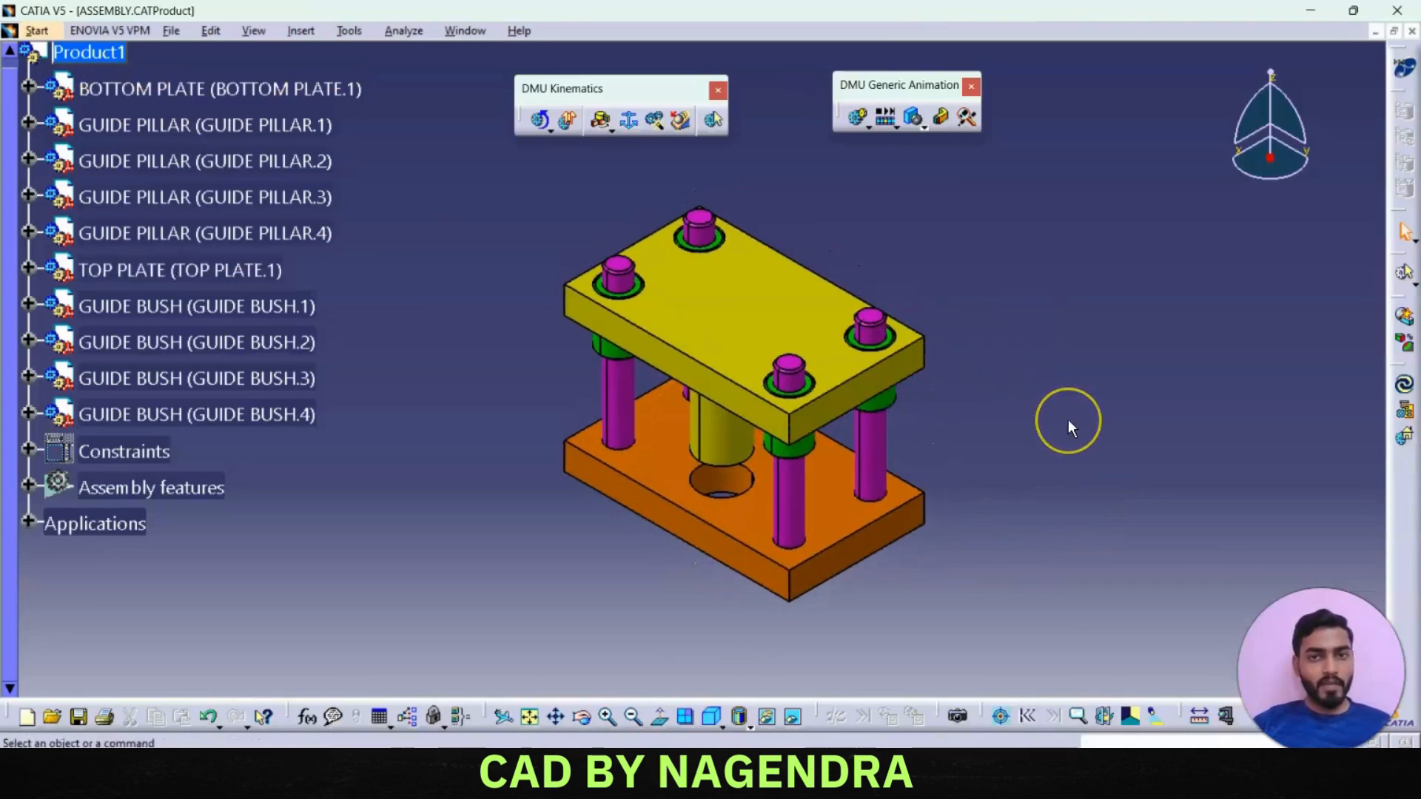
pyautogui.click(612, 131)
pyautogui.moveTo(620, 148)
pyautogui.mouseDown()
pyautogui.moveTo(592, 185)
pyautogui.moveTo(624, 151)
pyautogui.mouseUp()
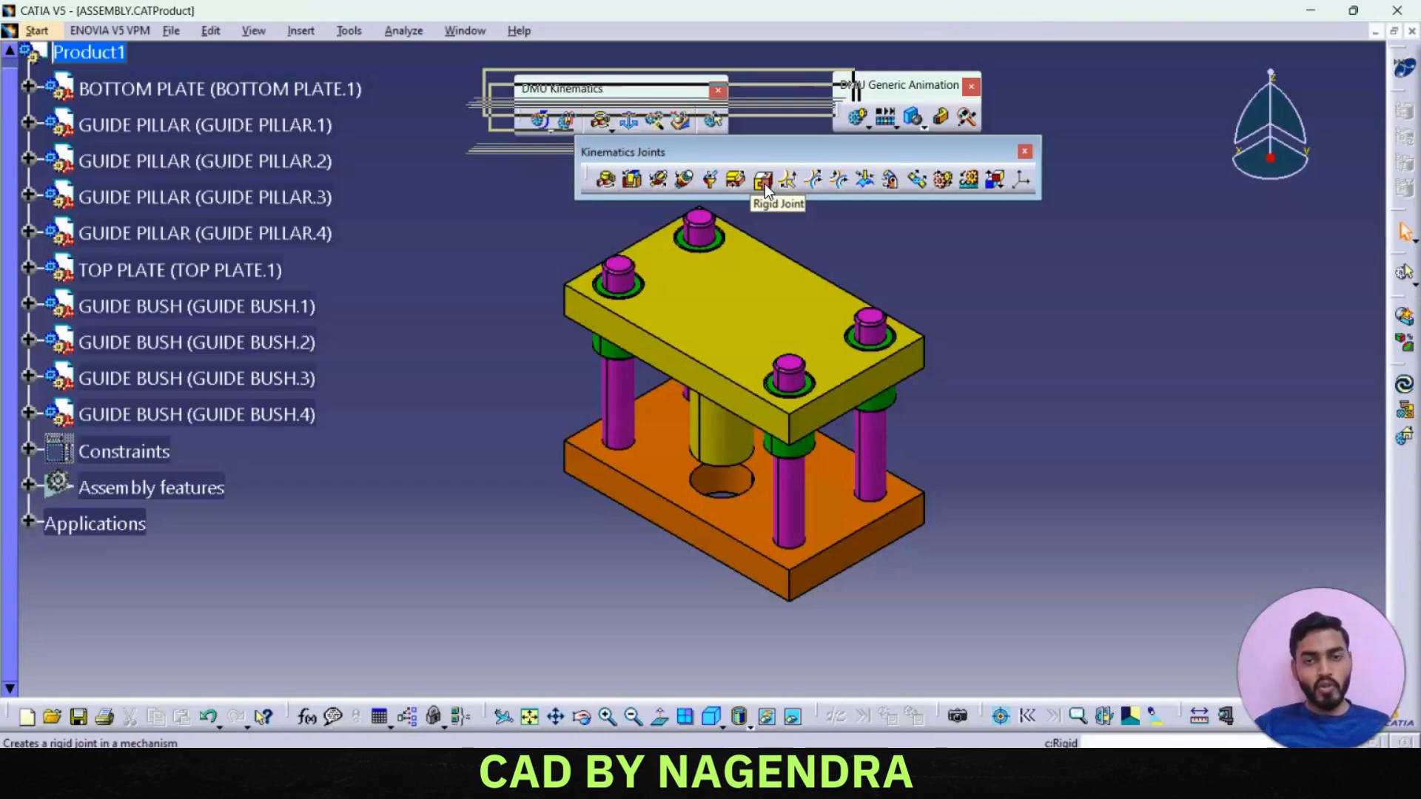
# - Create rigid joints attaching GUIDE BUSH.4 and GUIDE BUSH.3 to the top plate
pyautogui.click(763, 181)
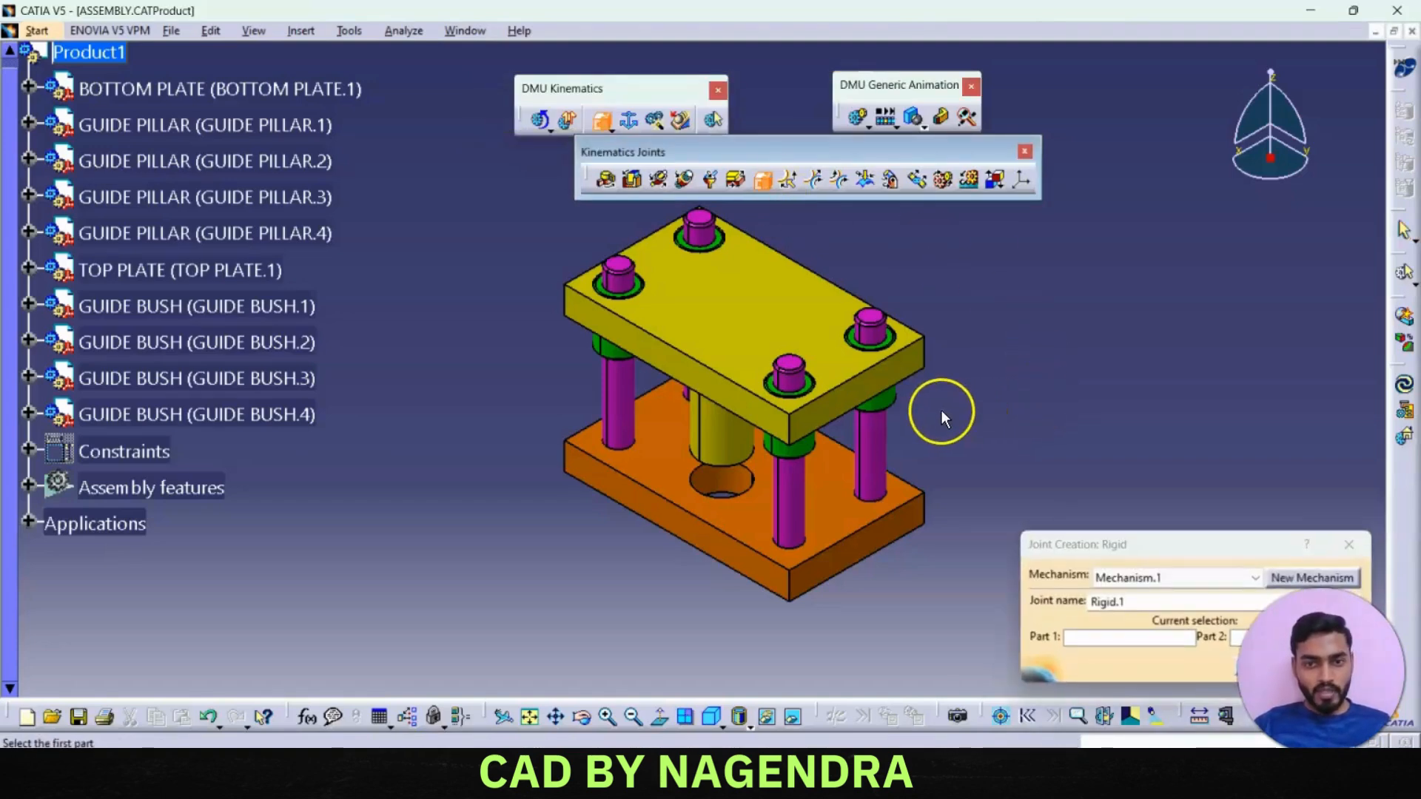
pyautogui.click(892, 405)
pyautogui.click(864, 386)
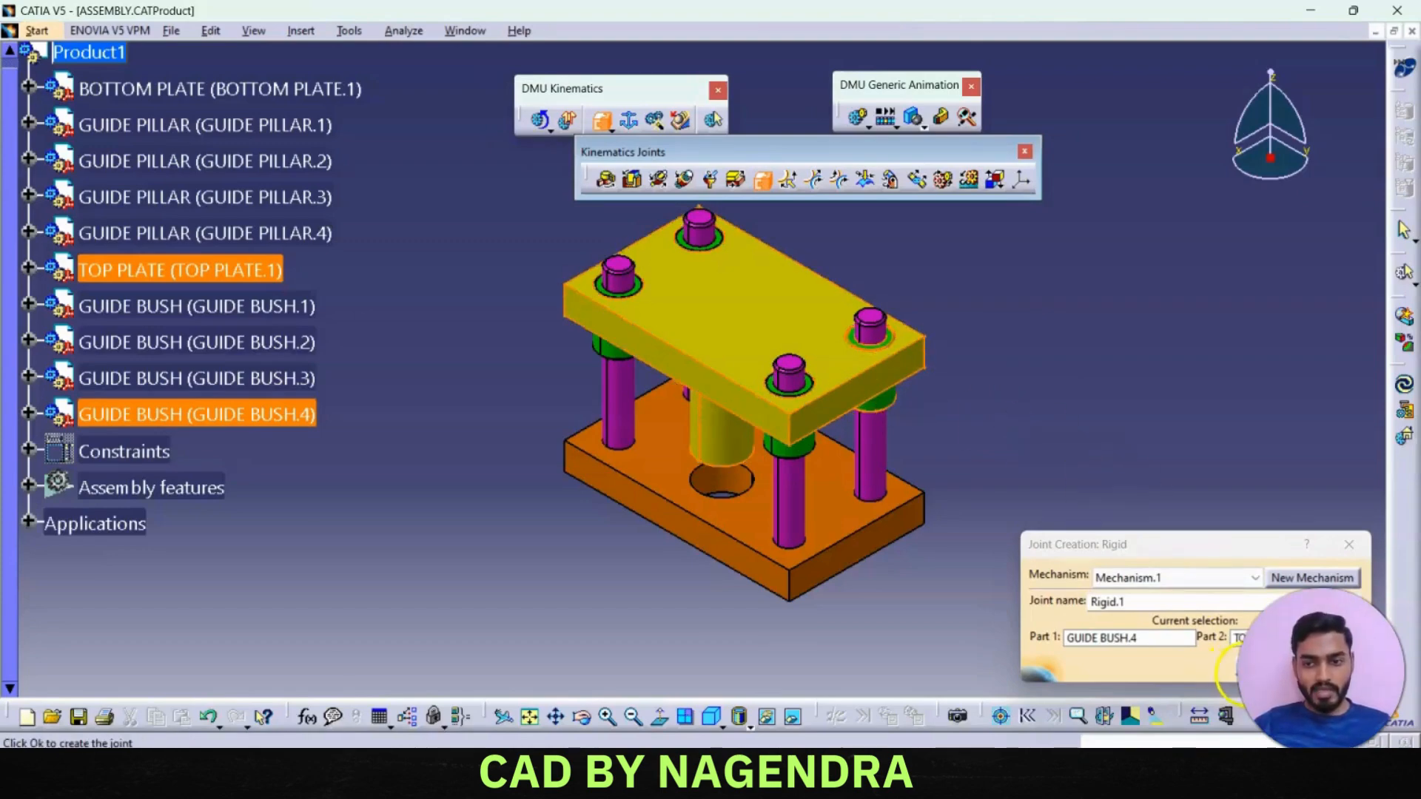
pyautogui.click(1249, 669)
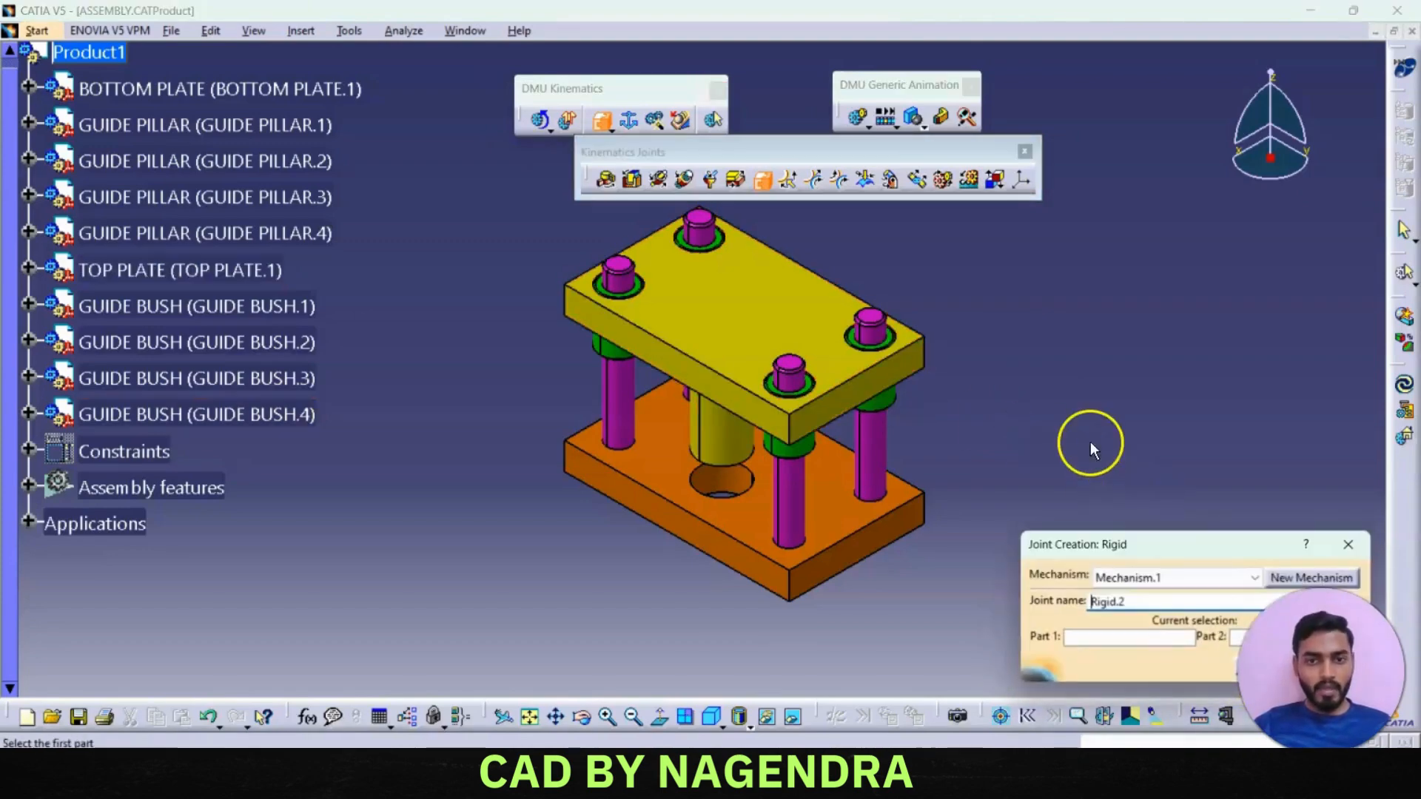
pyautogui.click(803, 449)
pyautogui.click(818, 412)
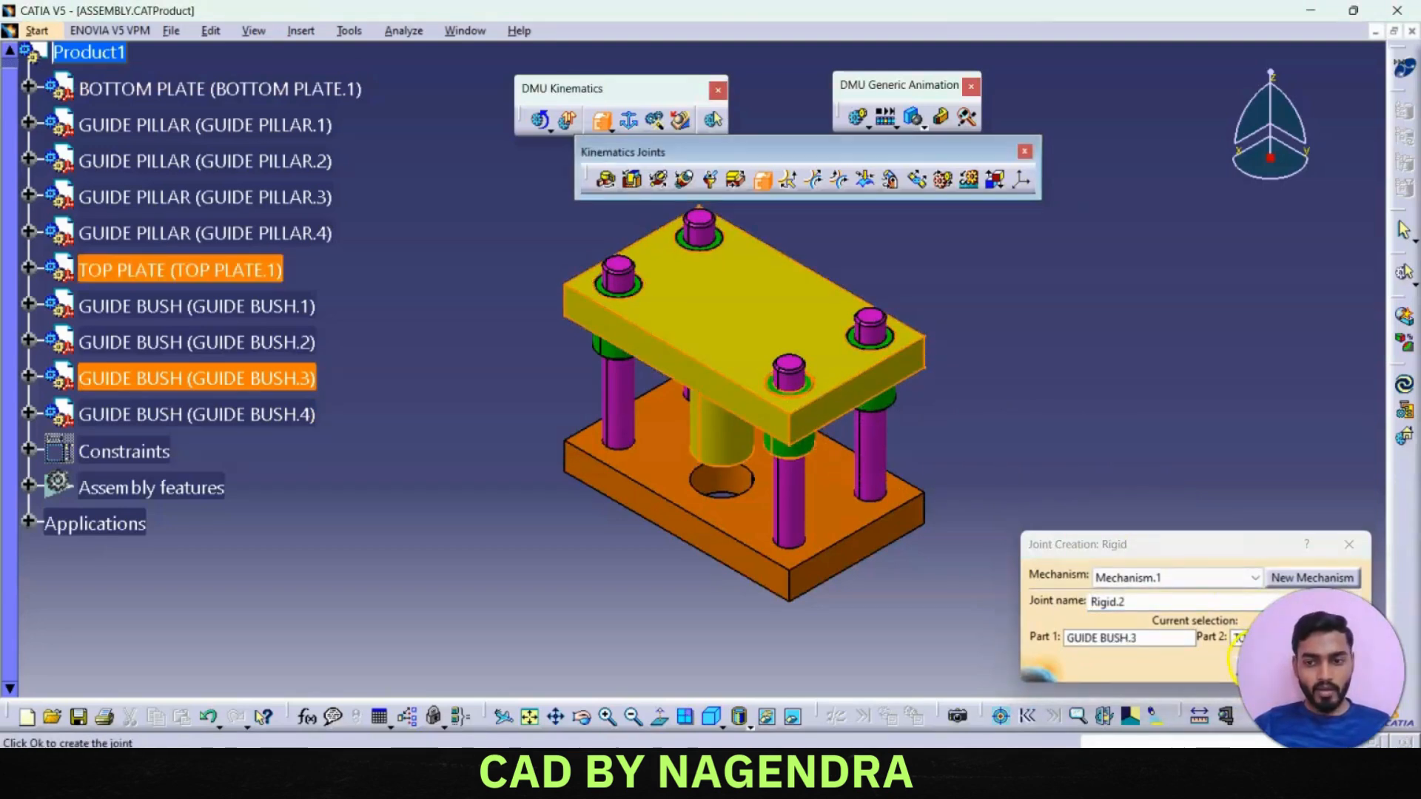
pyautogui.click(1249, 670)
# - Create rigid joints attaching GUIDE BUSH.1 and GUIDE BUSH.2 to the top plate, and end the Rigid Joint command
pyautogui.click(614, 345)
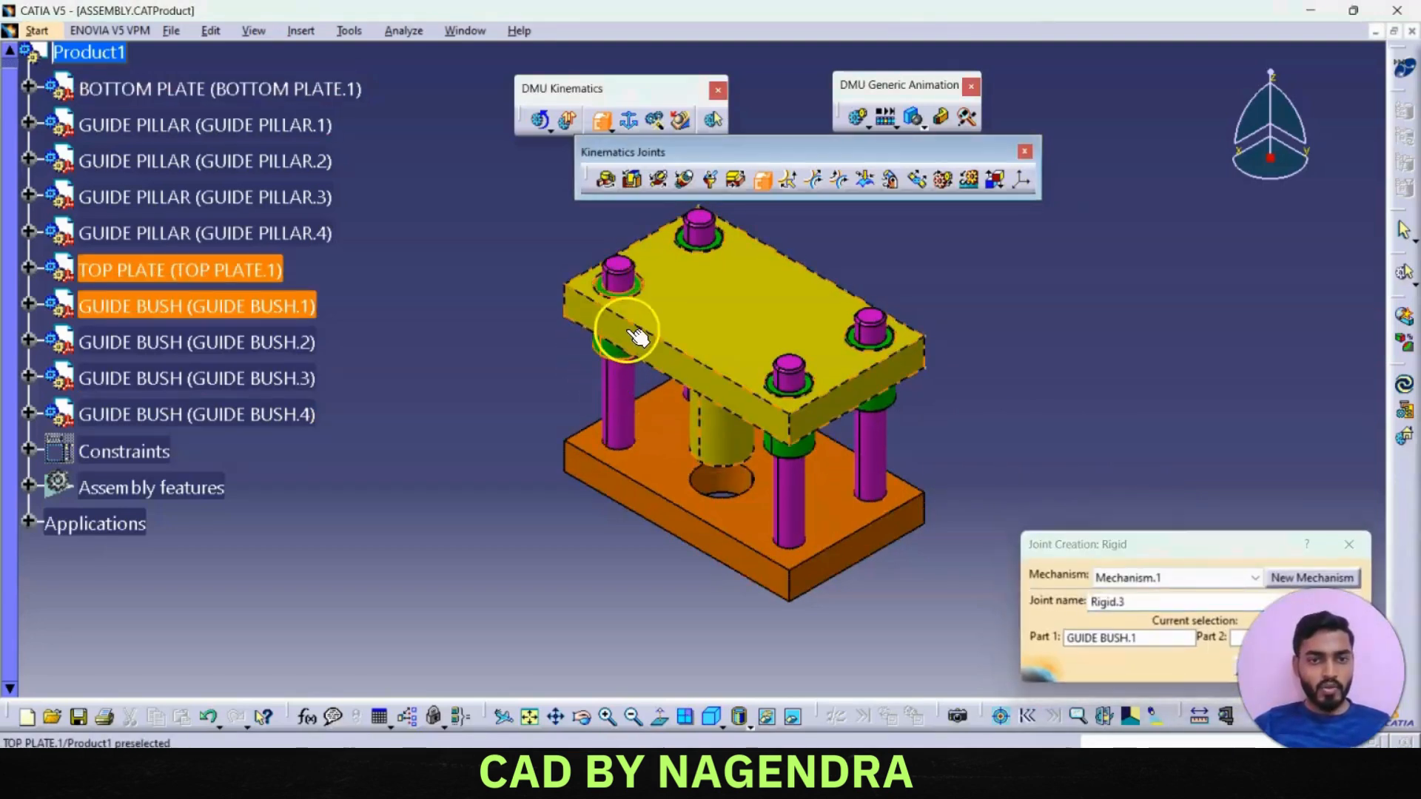
pyautogui.click(1250, 669)
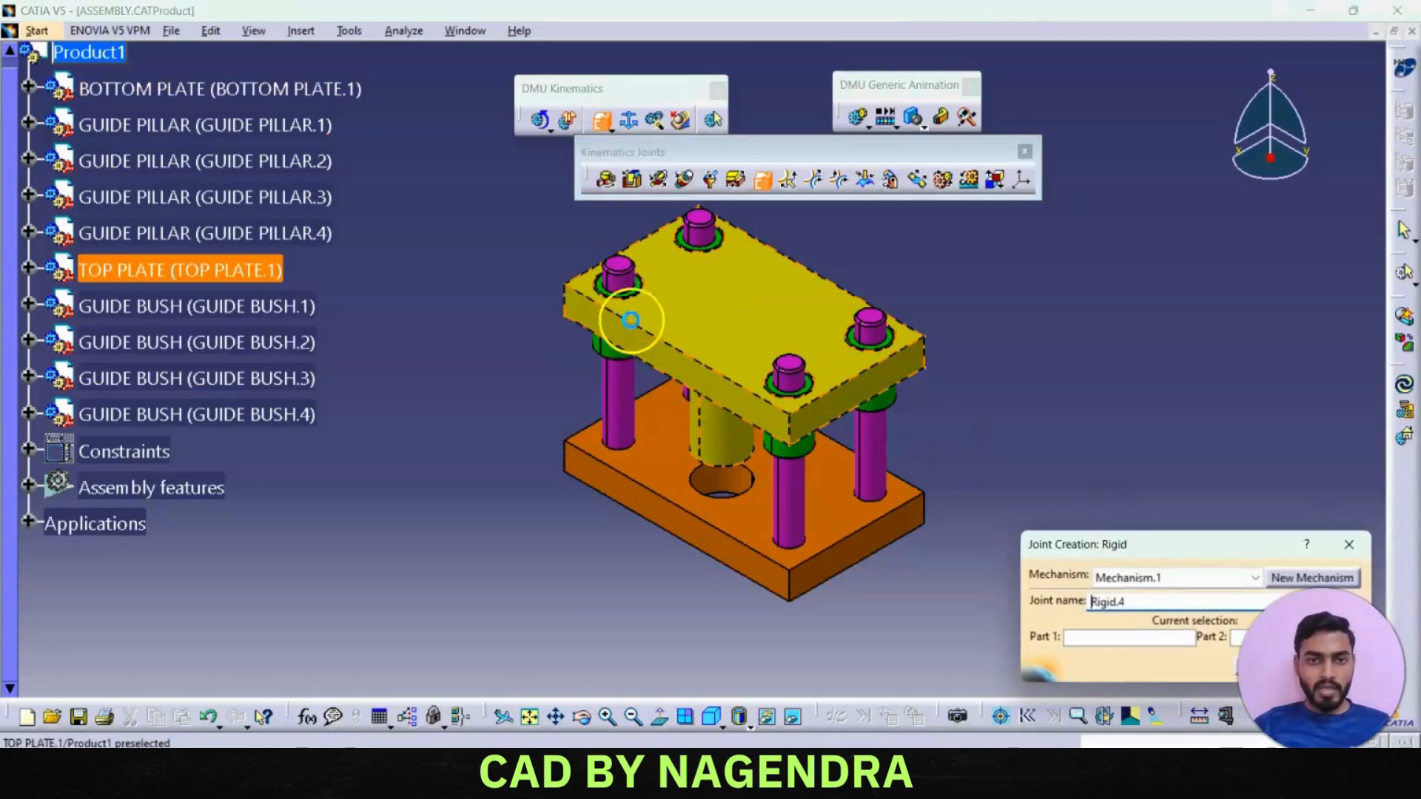
pyautogui.moveTo(624, 311); pyautogui.dragTo(888, 407, button='middle')
pyautogui.click(585, 236)
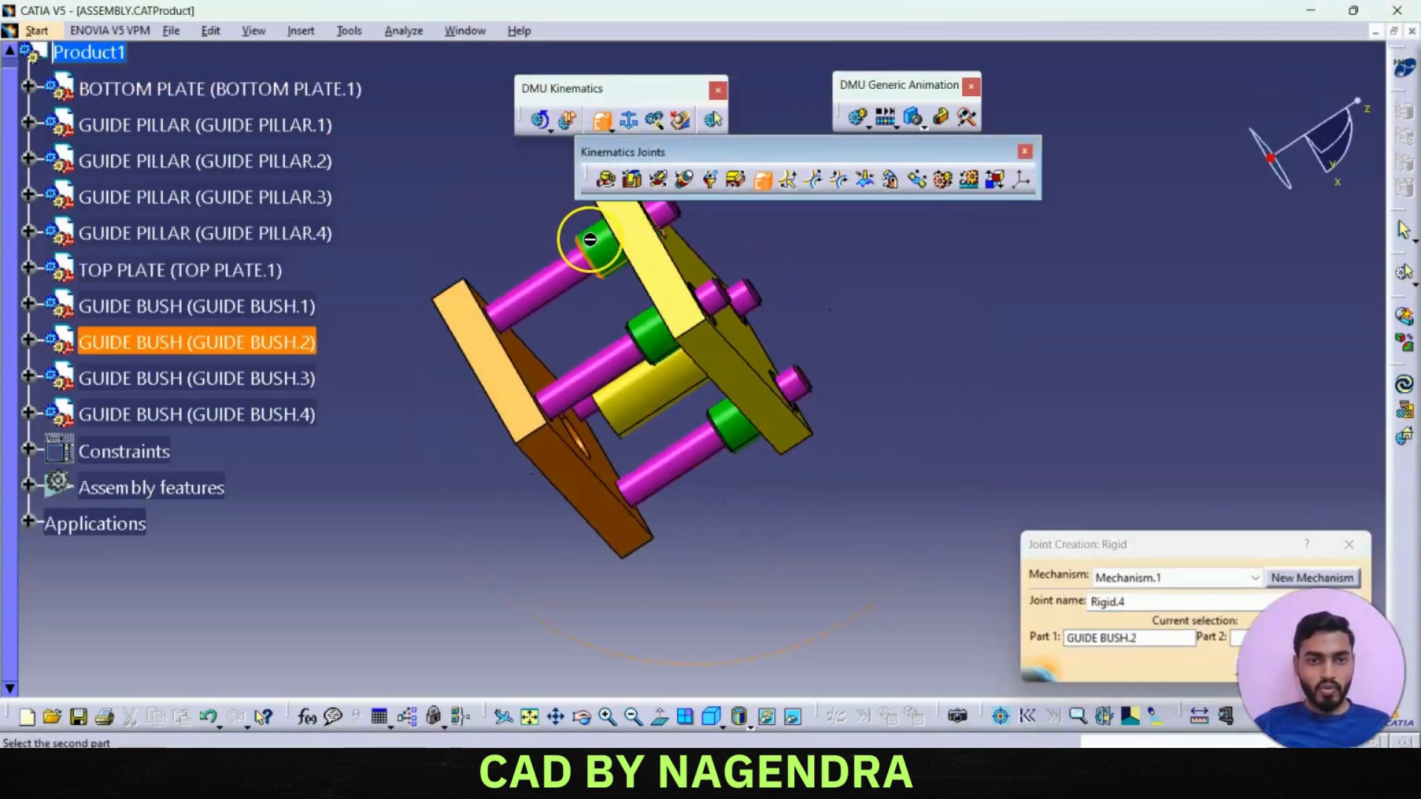
pyautogui.click(636, 233)
pyautogui.click(1249, 670)
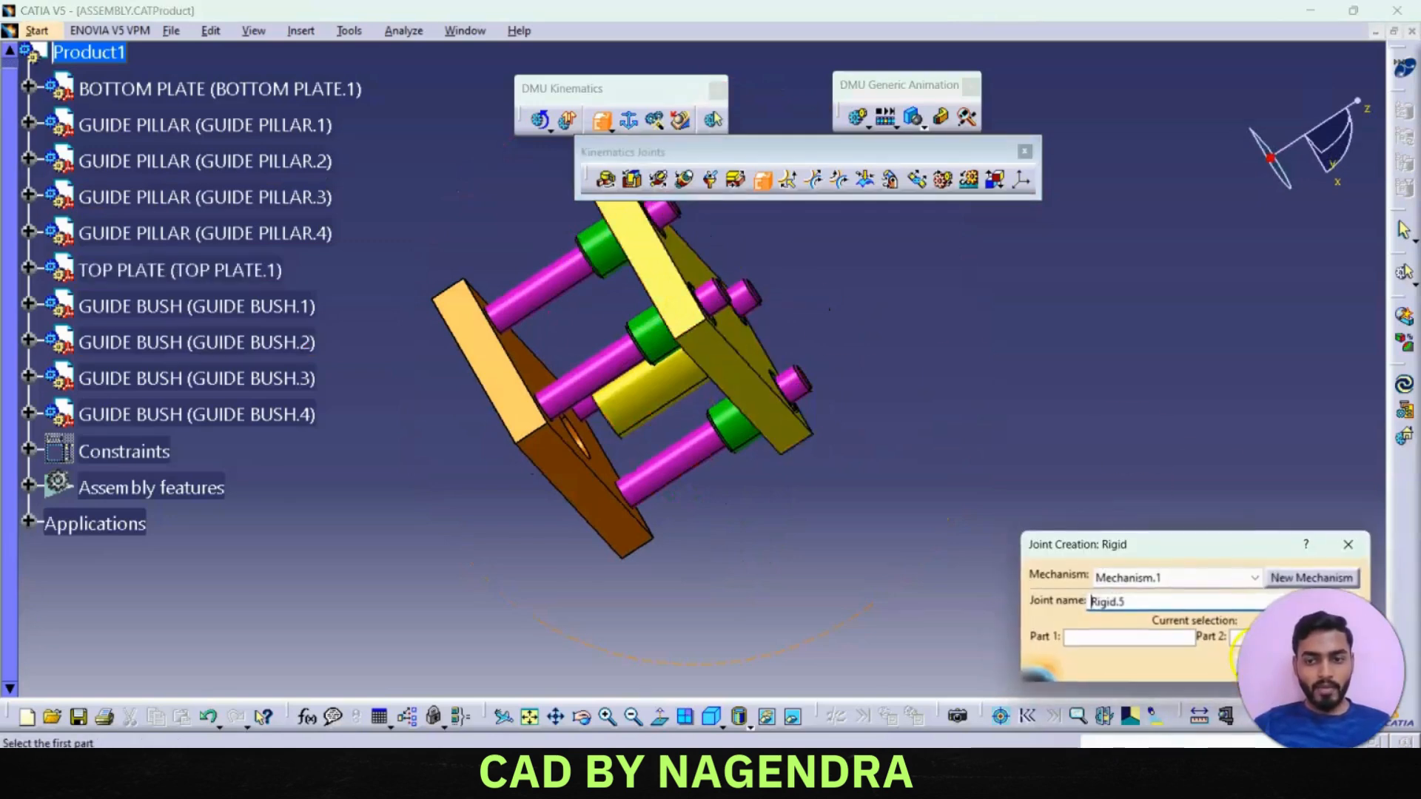
pyautogui.click(1321, 669)
# - Create a length-driven prismatic joint between the top and bottom plates from their matching vertical corner edges and side faces, and close the Kinematics Joints toolbar
pyautogui.click(715, 716)
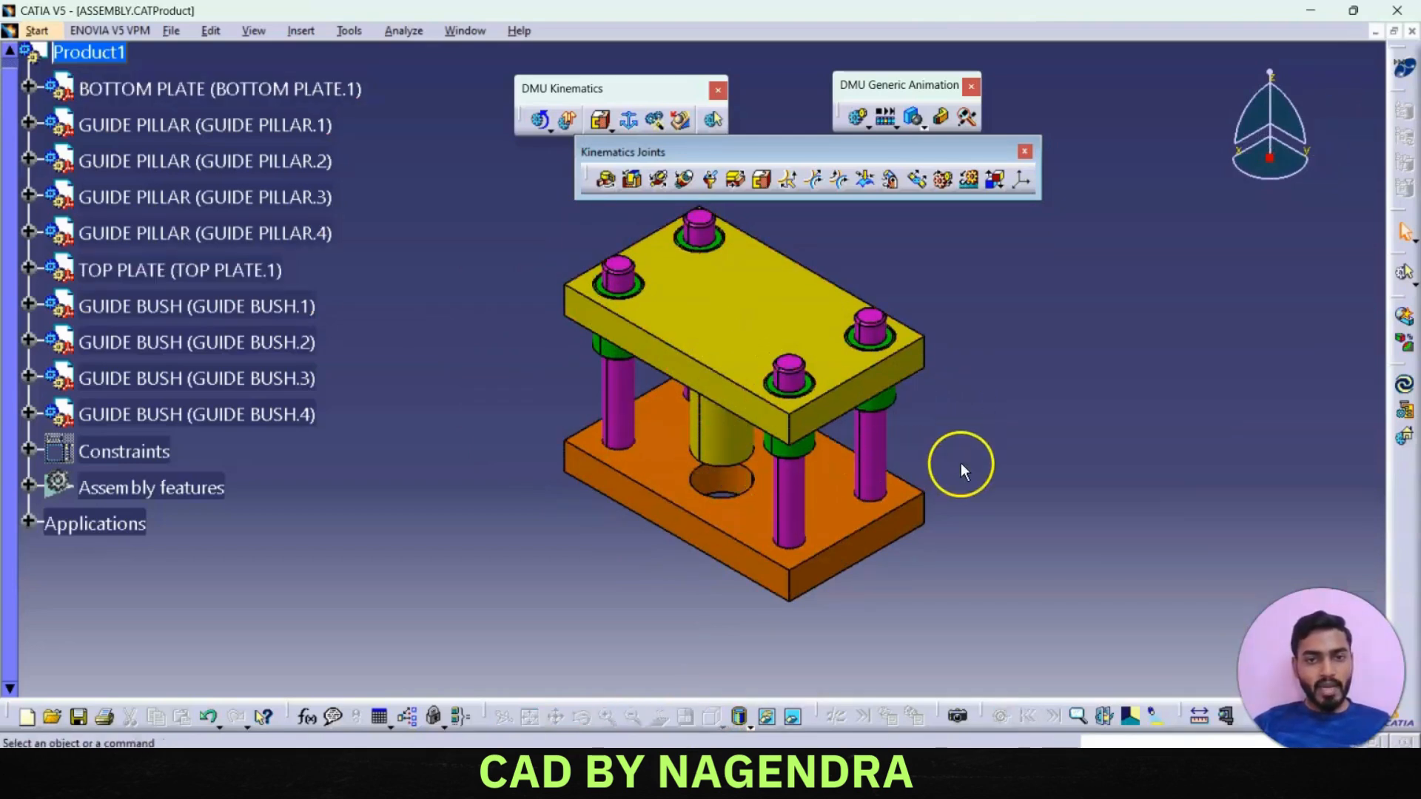
pyautogui.click(633, 180)
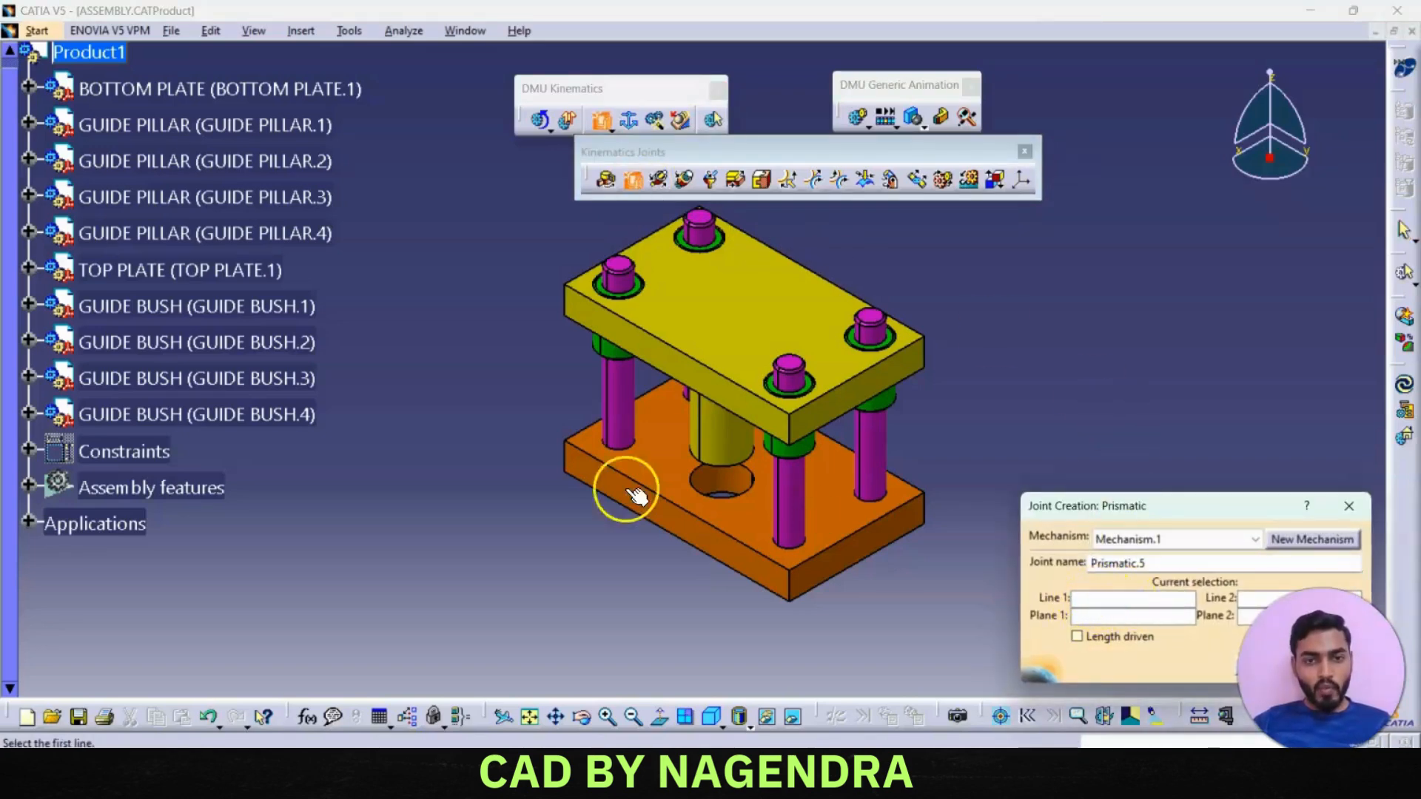
pyautogui.click(570, 302)
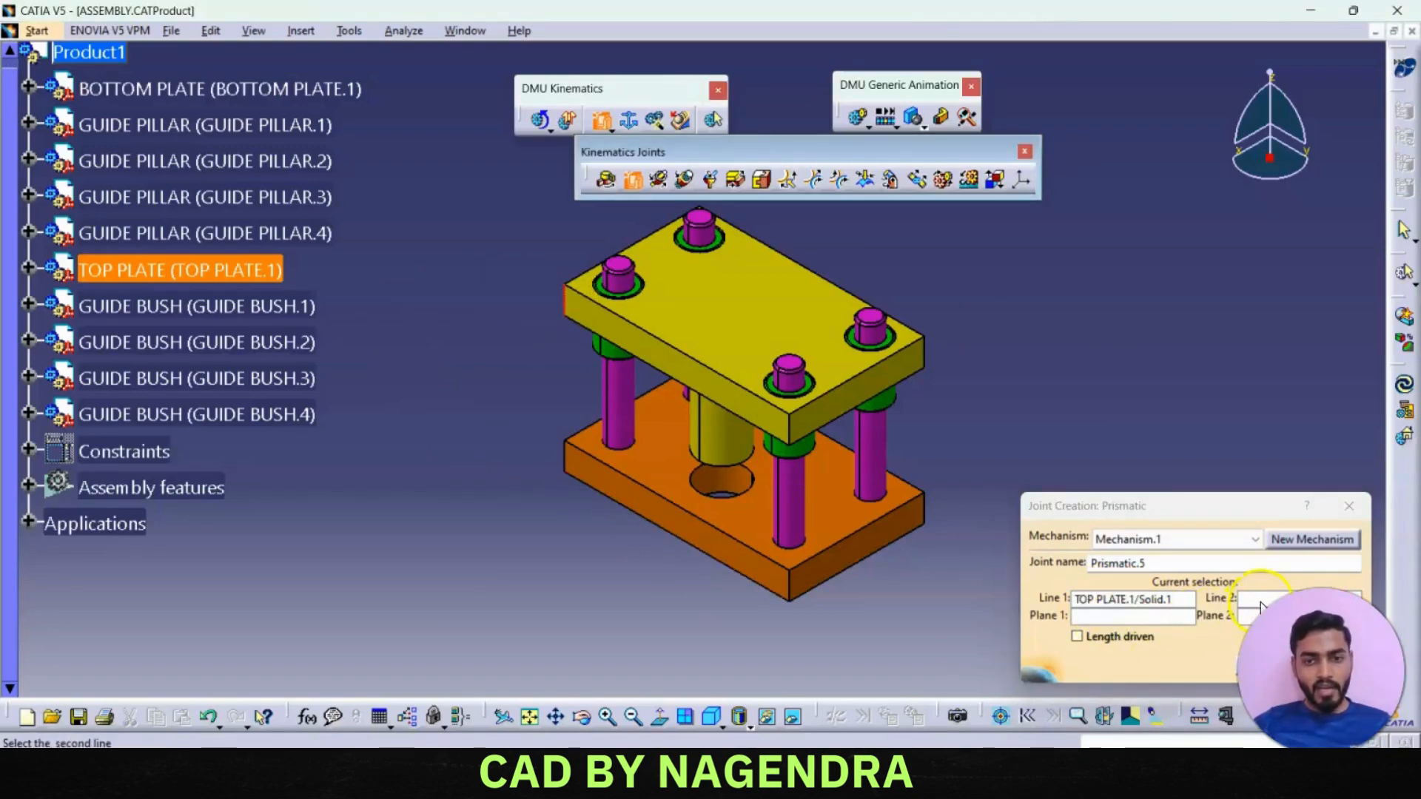
pyautogui.click(574, 465)
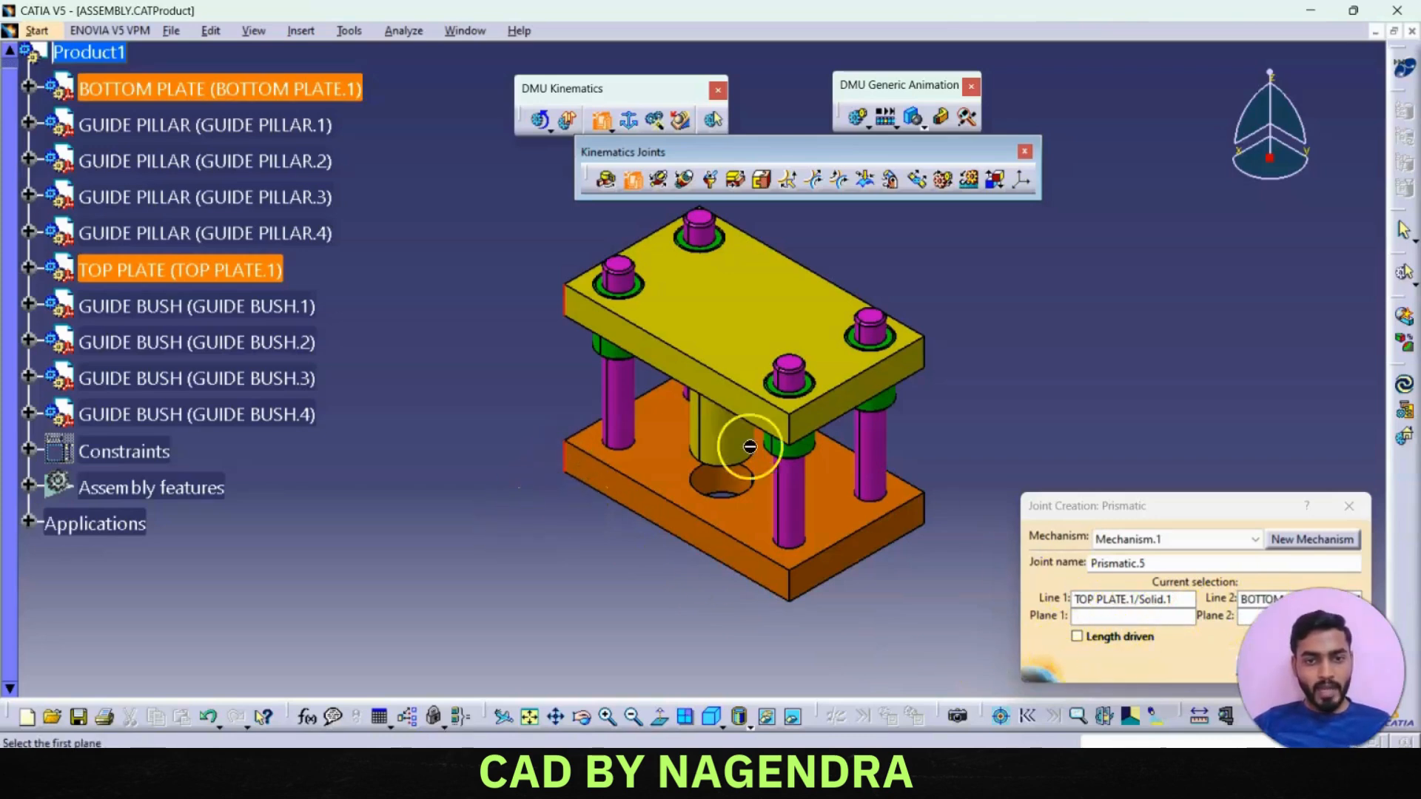
pyautogui.click(674, 357)
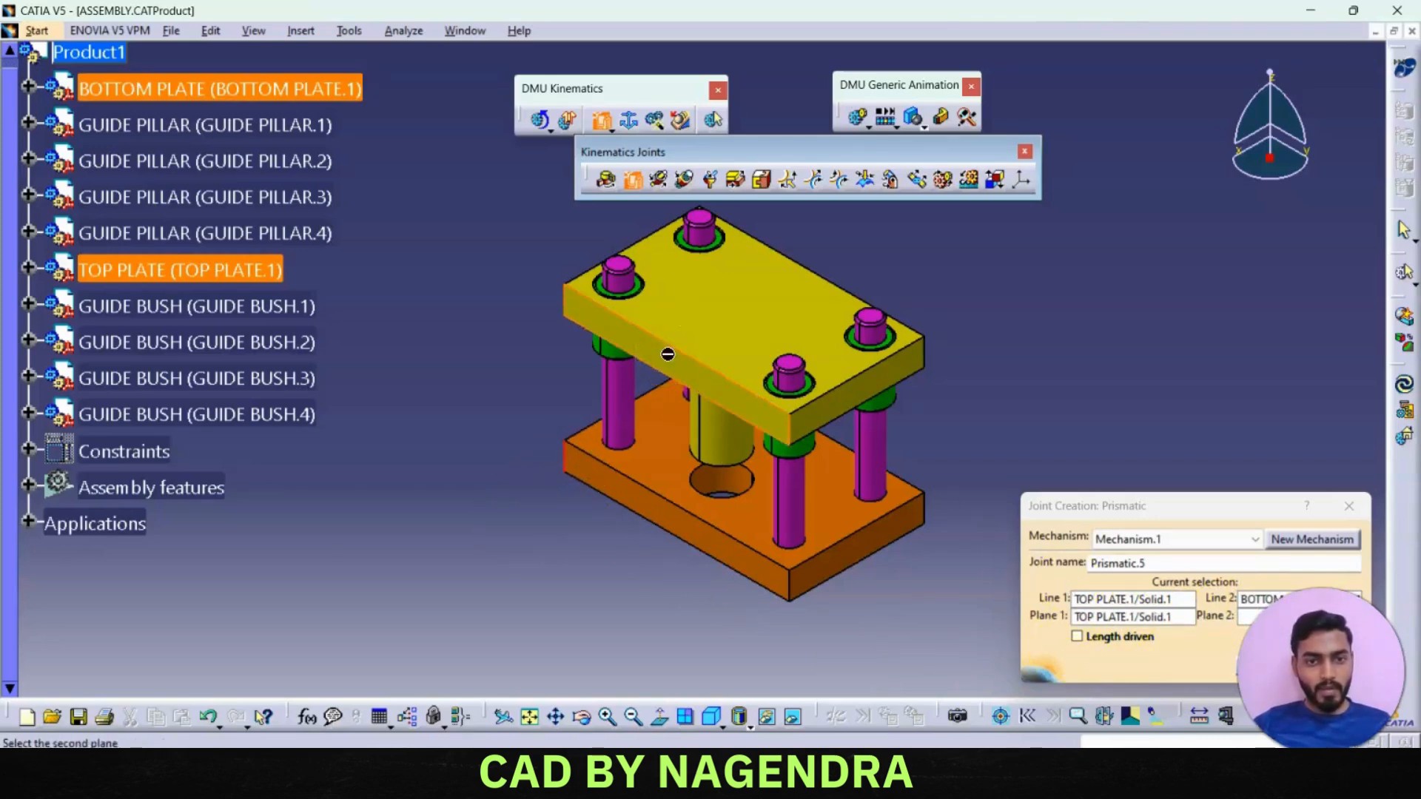
pyautogui.click(641, 507)
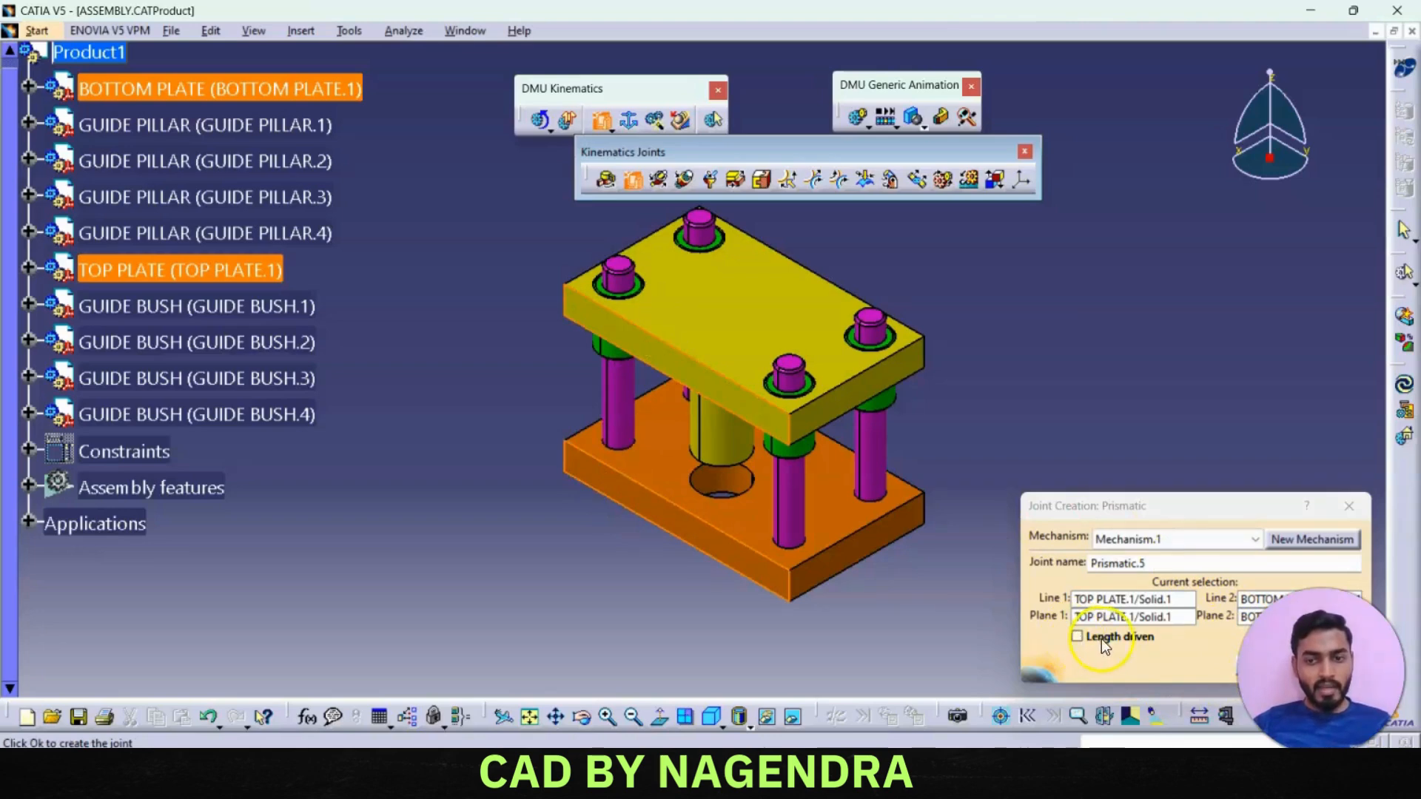
pyautogui.click(1076, 637)
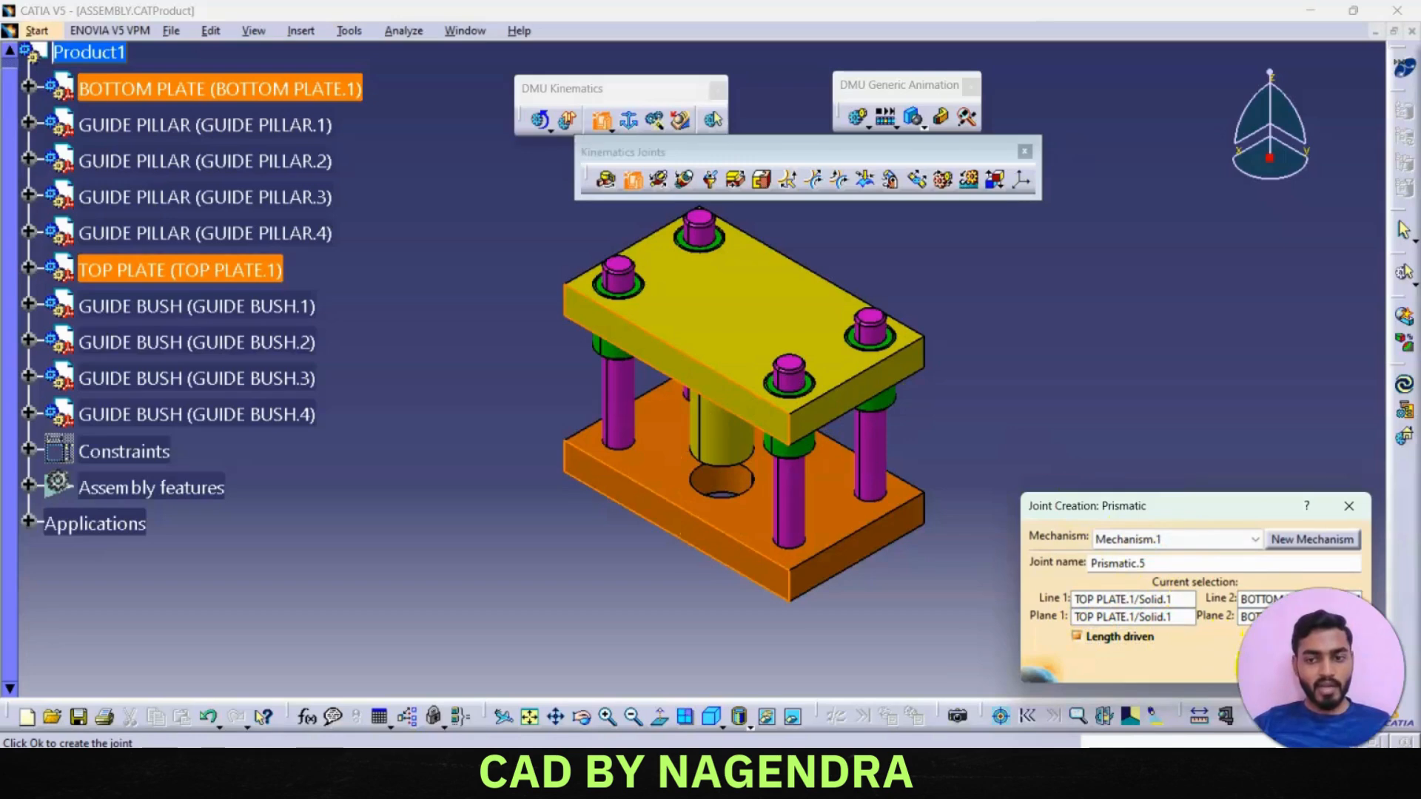
pyautogui.click(1262, 666)
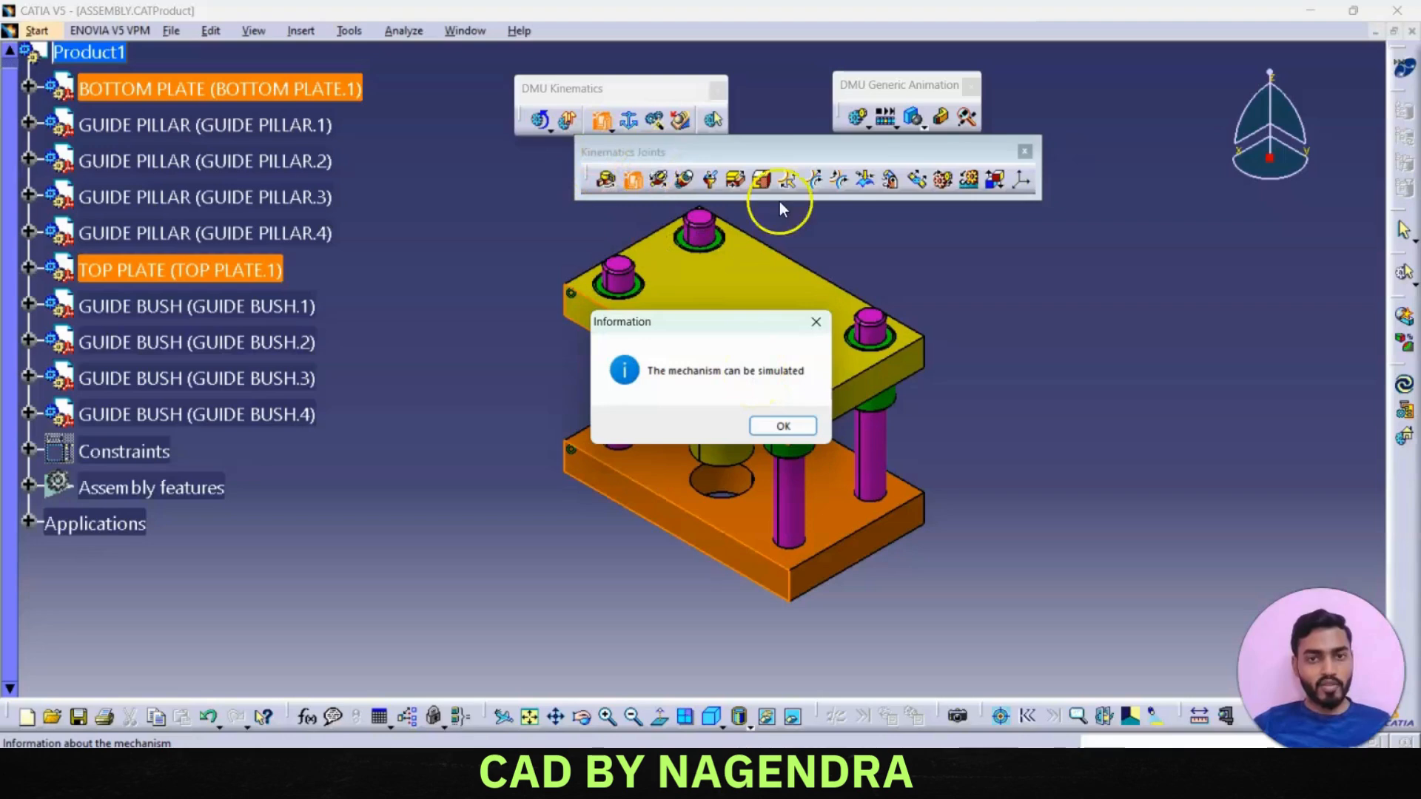
pyautogui.click(783, 428)
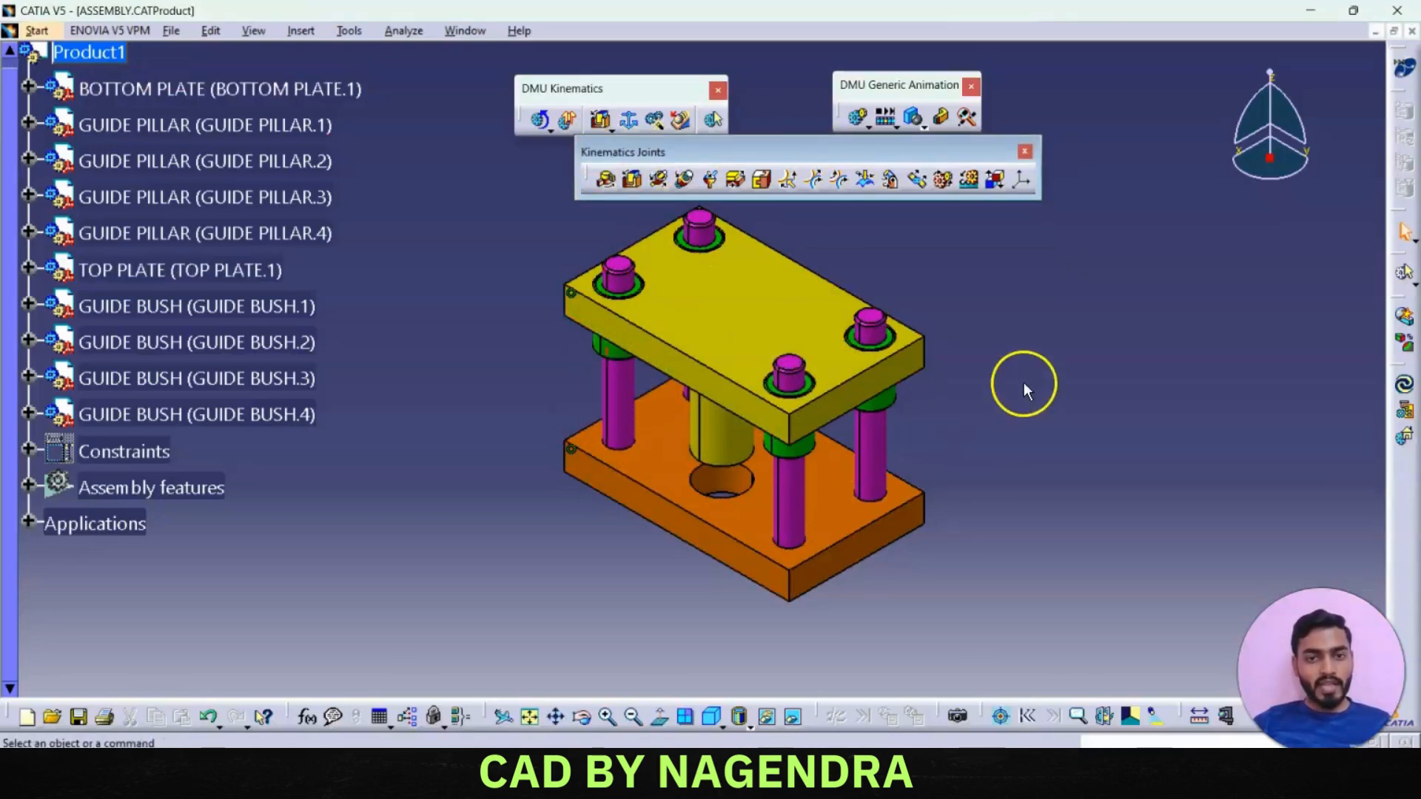
pyautogui.click(1024, 152)
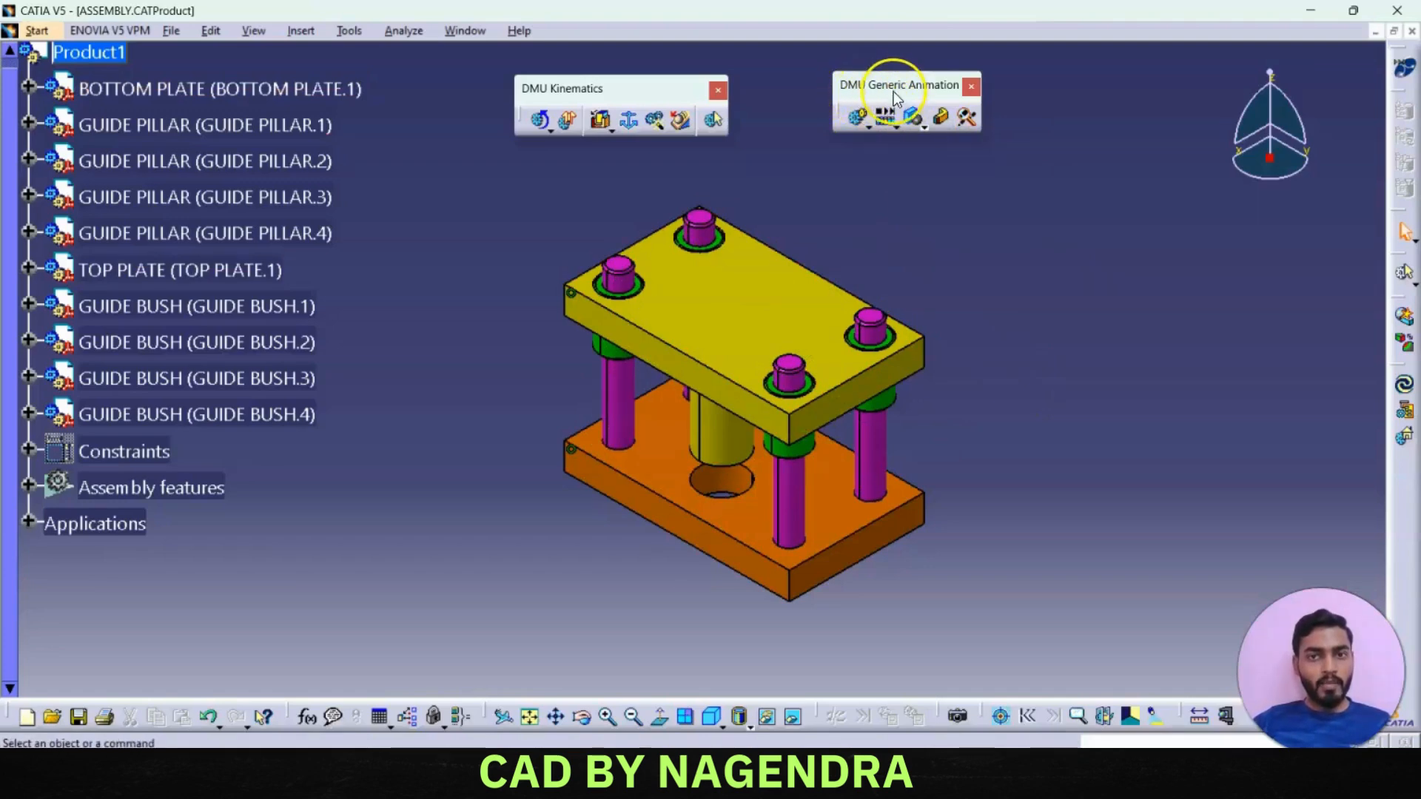
# - Start a simulation of Mechanism.1 and move its length command to -100 and then to 100
pyautogui.click(859, 118)
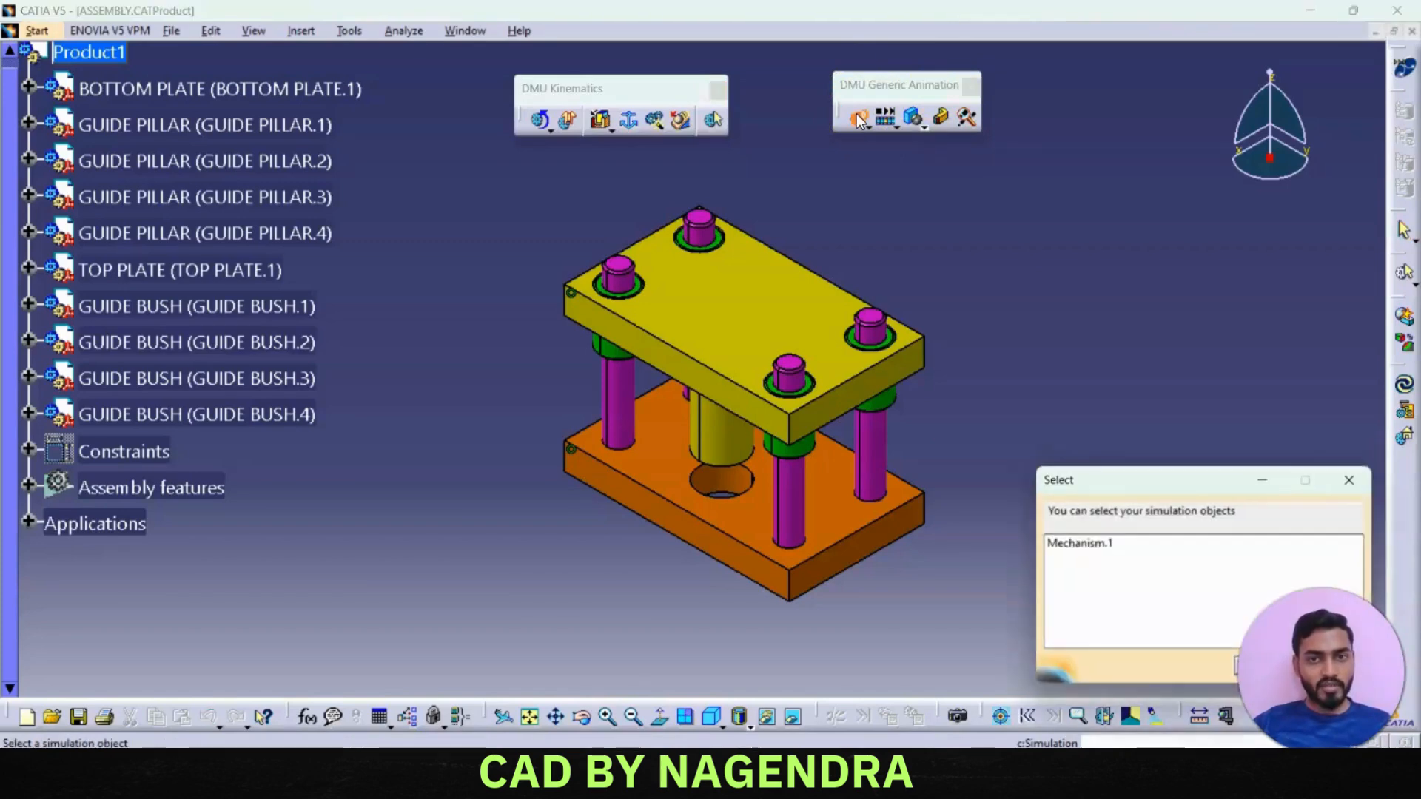
pyautogui.click(1127, 543)
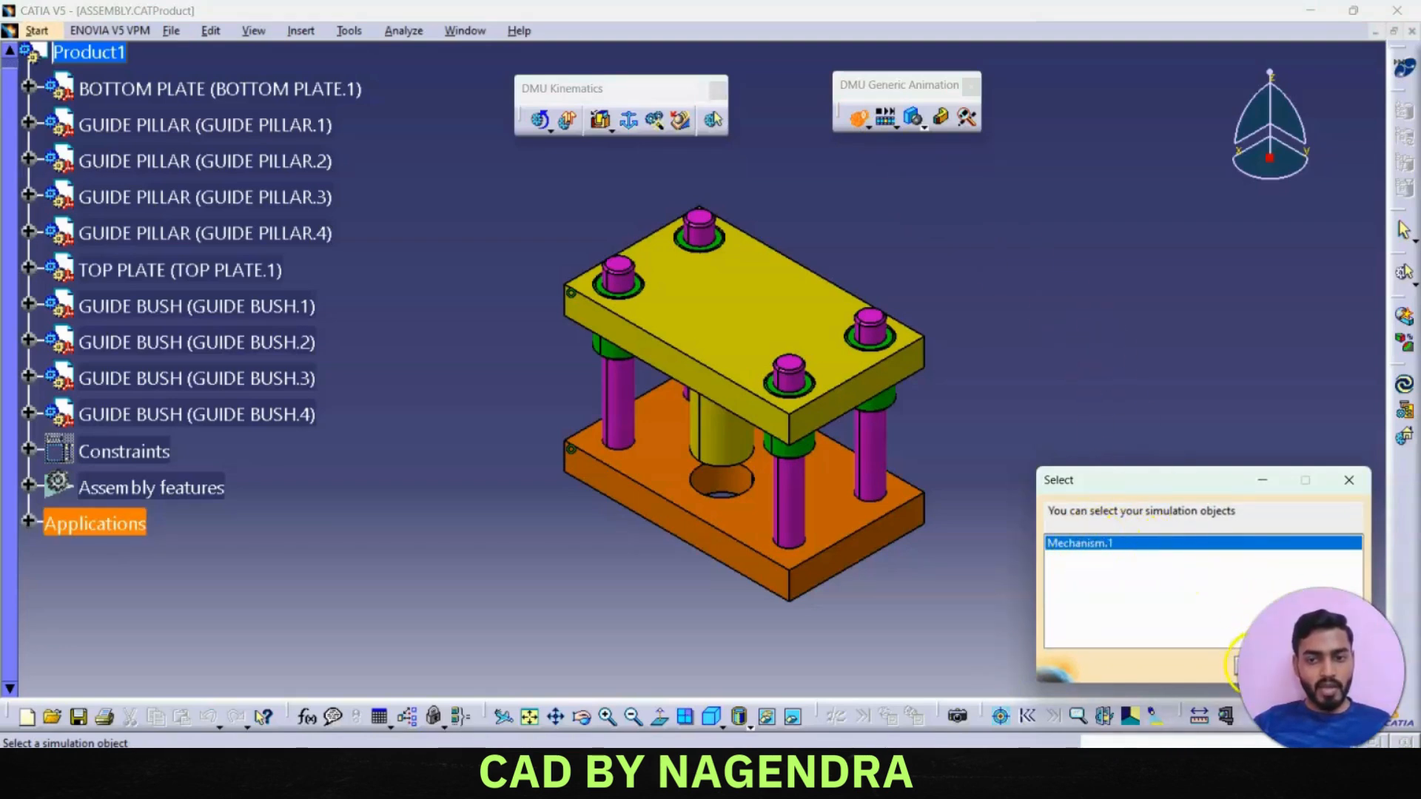
pyautogui.click(1247, 666)
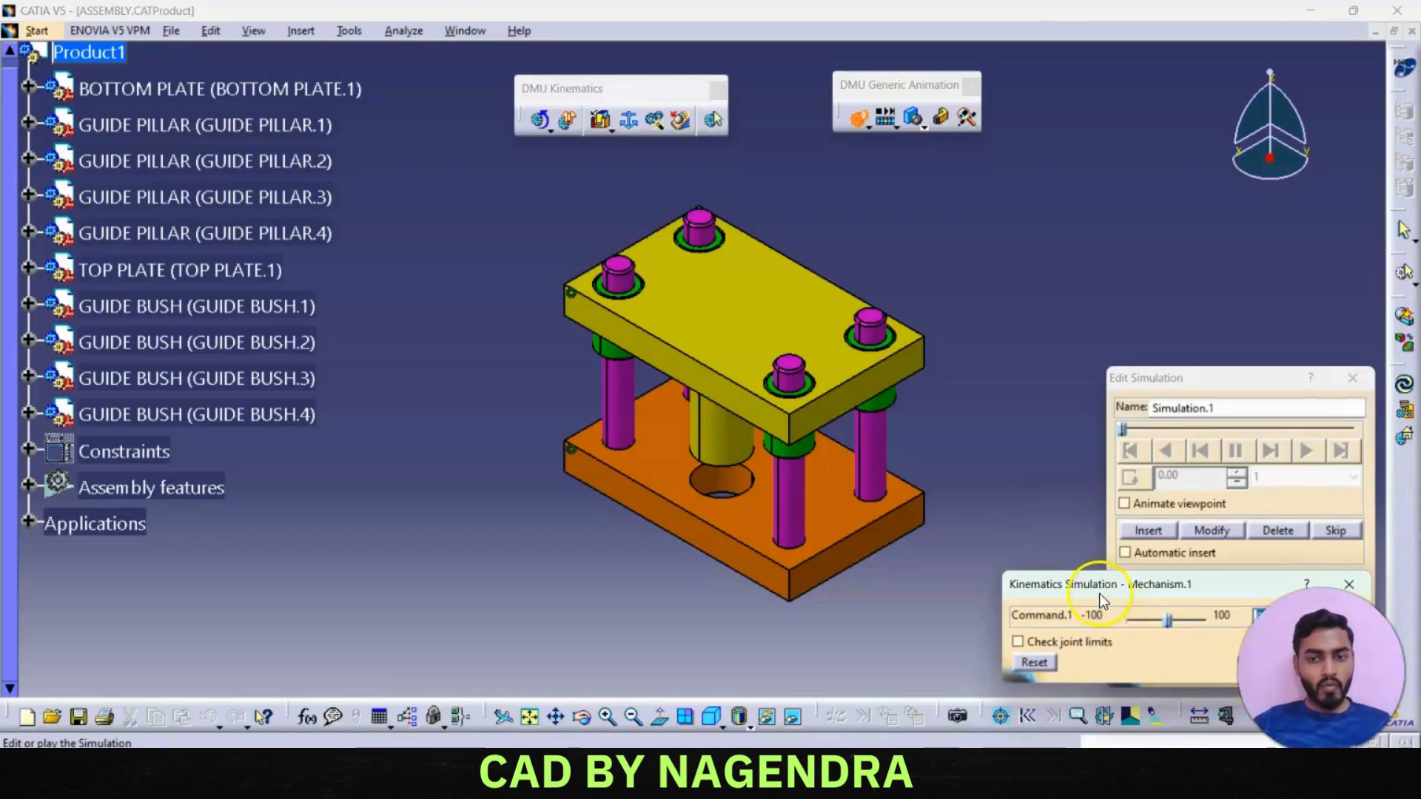
pyautogui.moveTo(1100, 597); pyautogui.dragTo(496, 578)
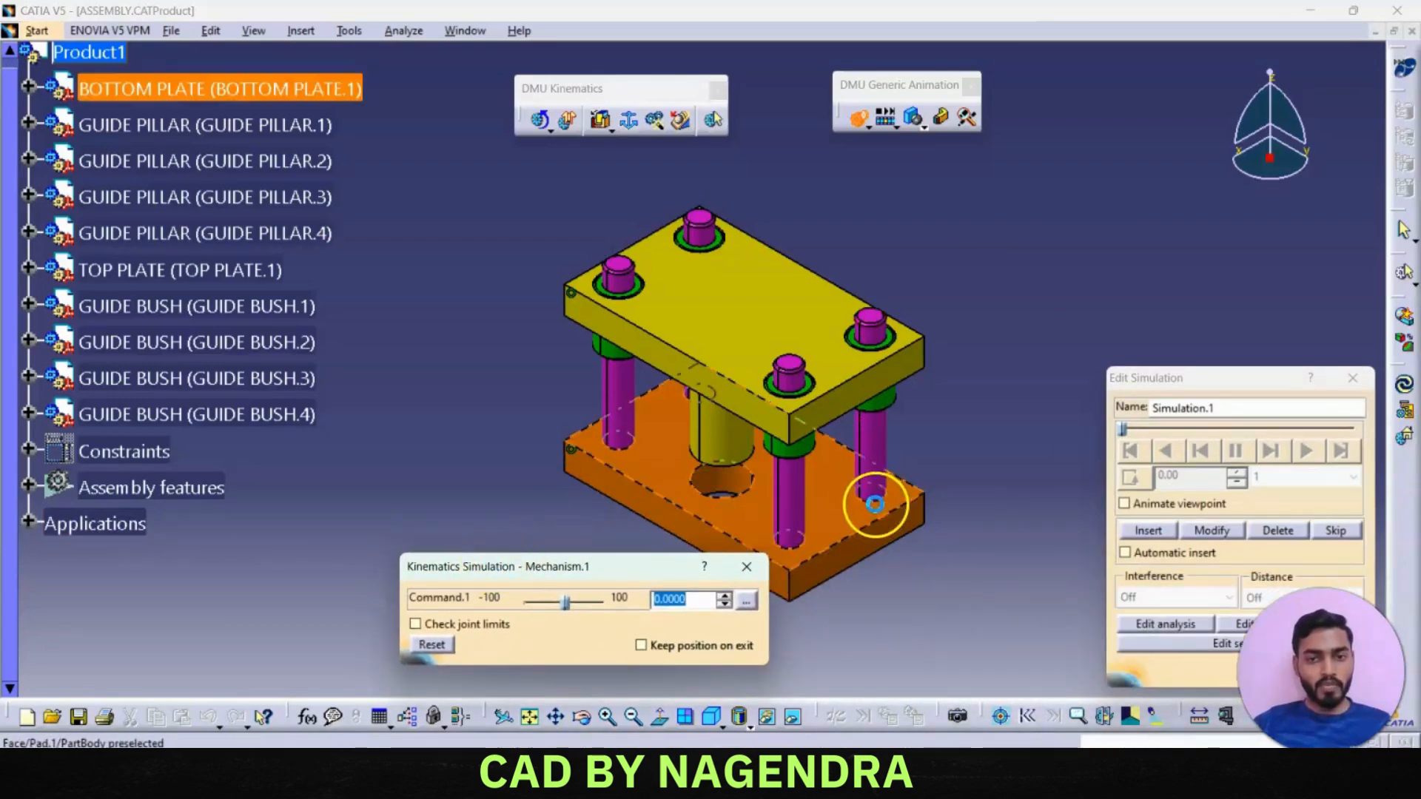
pyautogui.moveTo(876, 505); pyautogui.dragTo(907, 457, button='middle')
pyautogui.moveTo(566, 607); pyautogui.dragTo(523, 601)
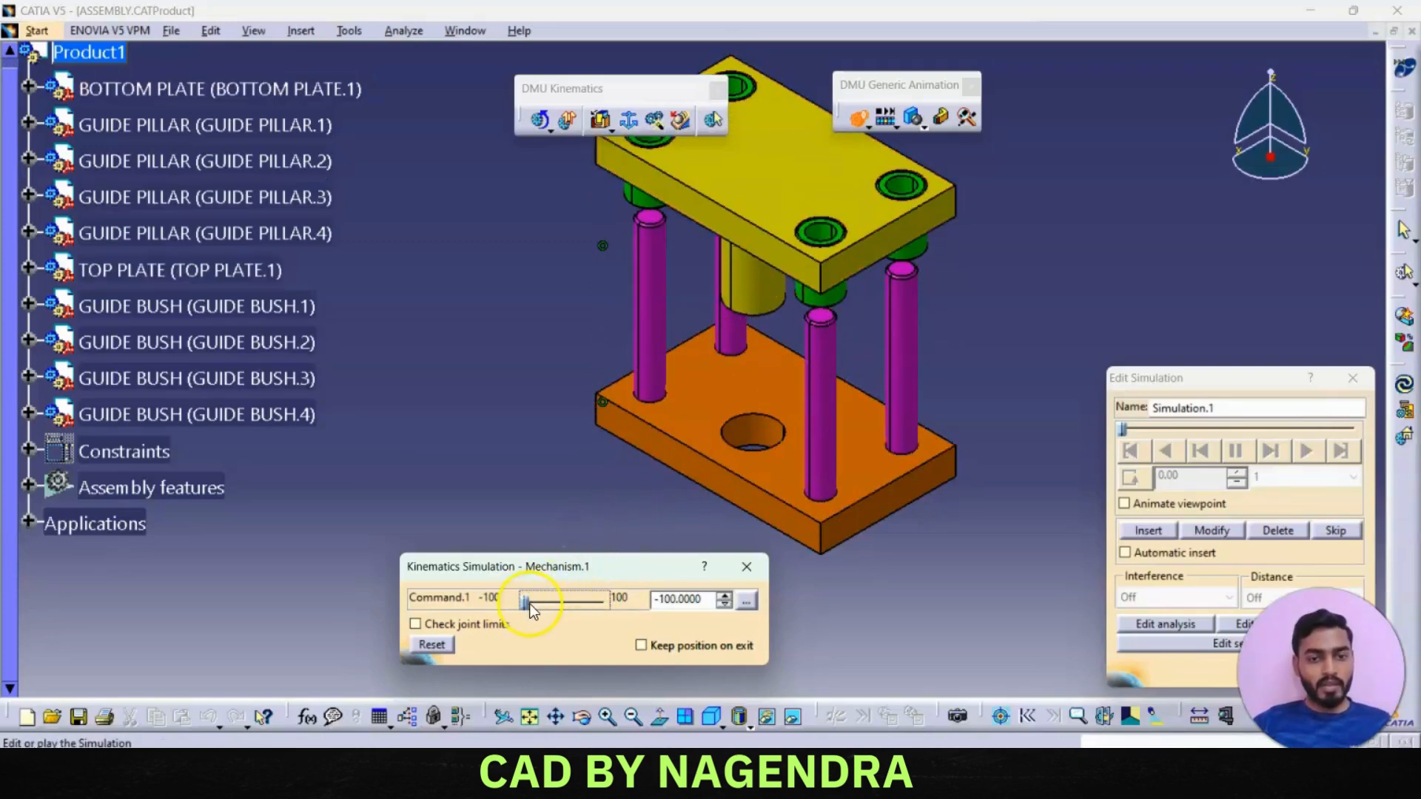
pyautogui.moveTo(530, 607); pyautogui.dragTo(605, 607)
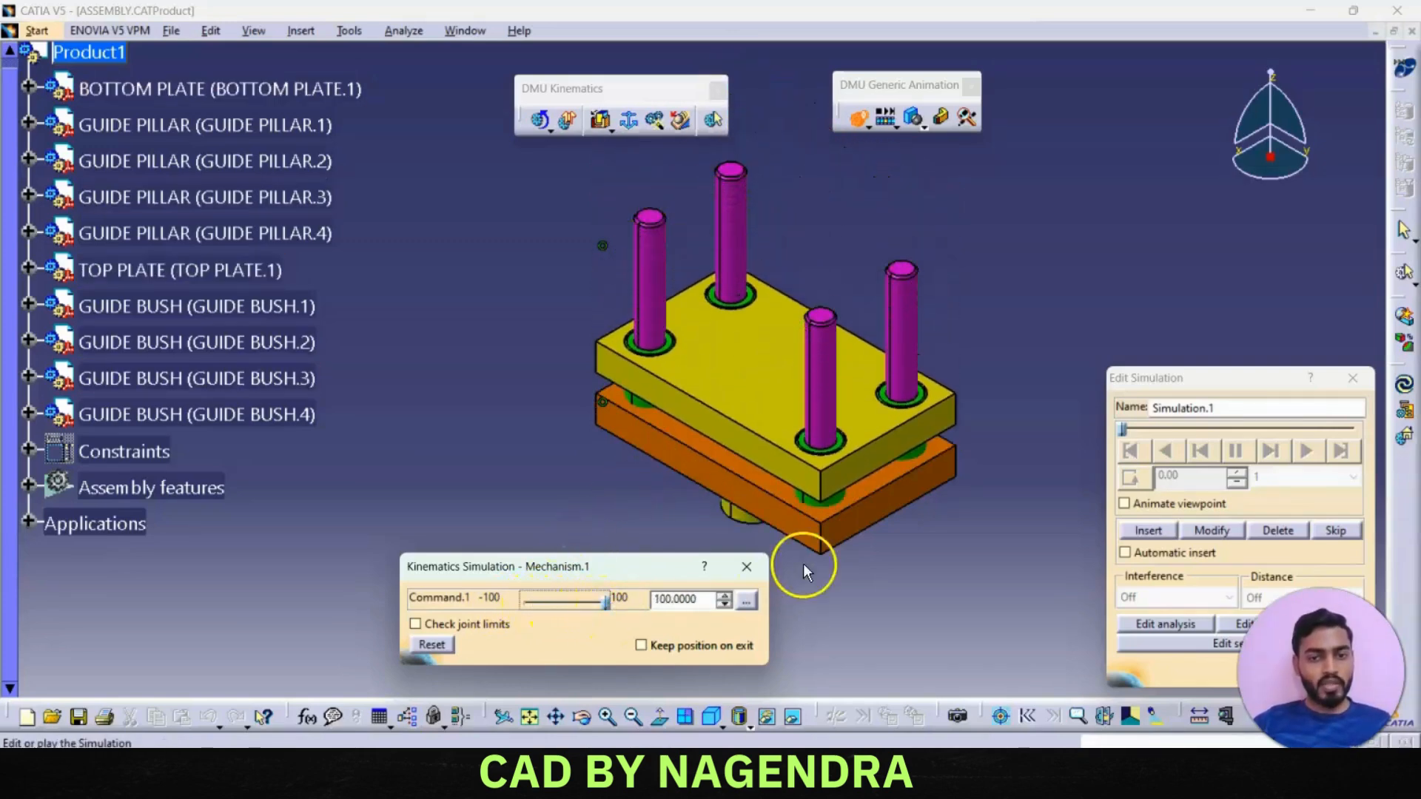
# - Examine the top plate's usable travel by moving the command to -20 and 84, and exit the simulation
pyautogui.moveTo(675, 422); pyautogui.dragTo(752, 365, button='middle')
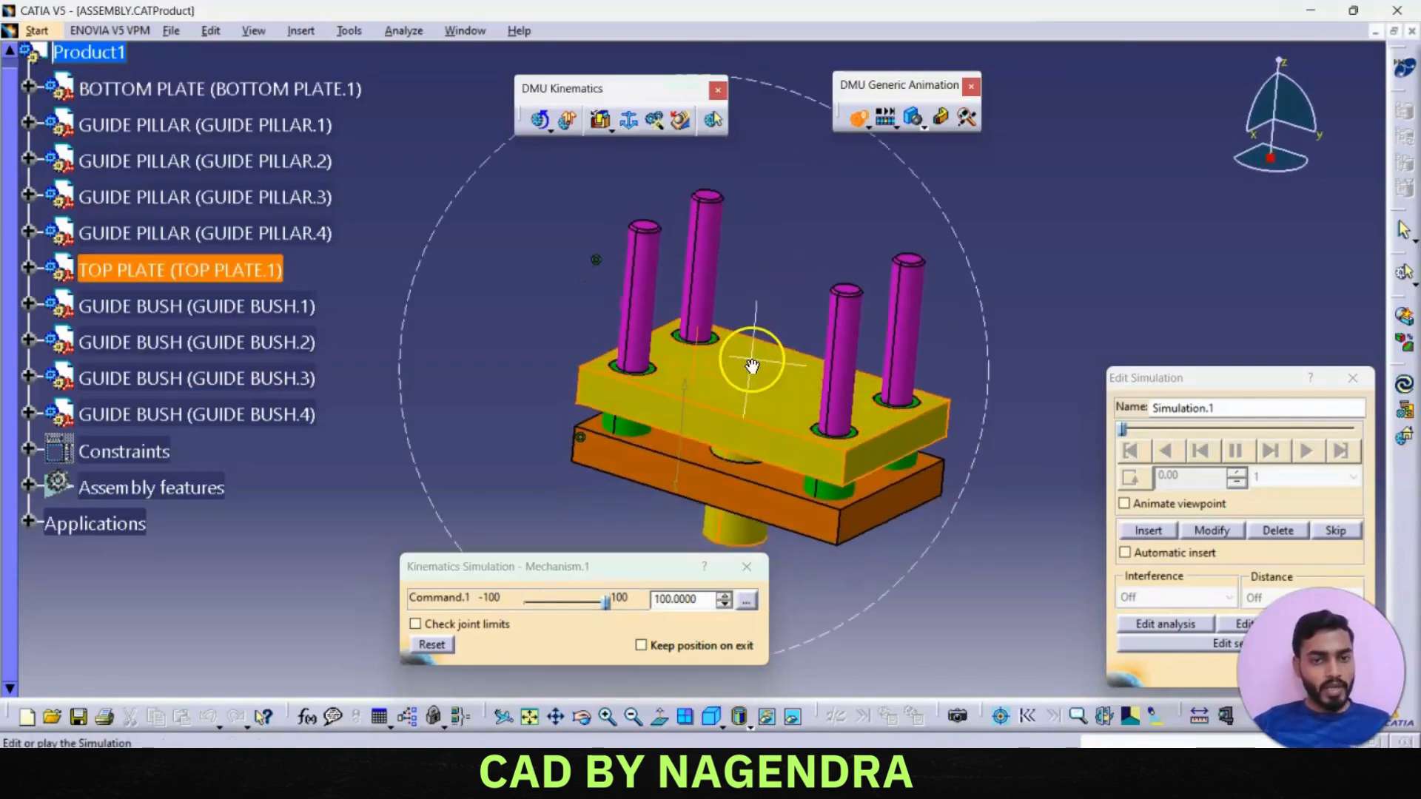
pyautogui.click(708, 722)
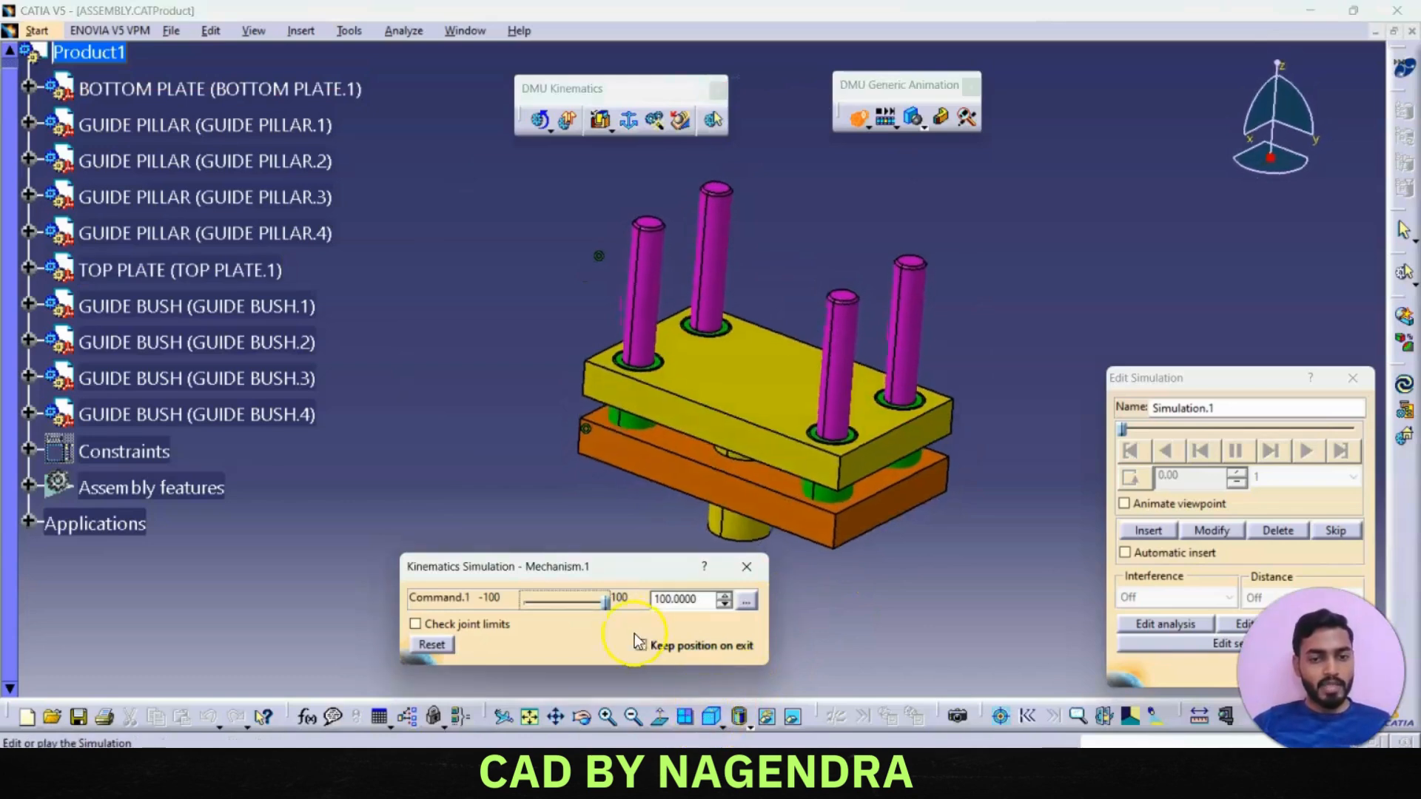
pyautogui.moveTo(606, 602); pyautogui.dragTo(558, 596)
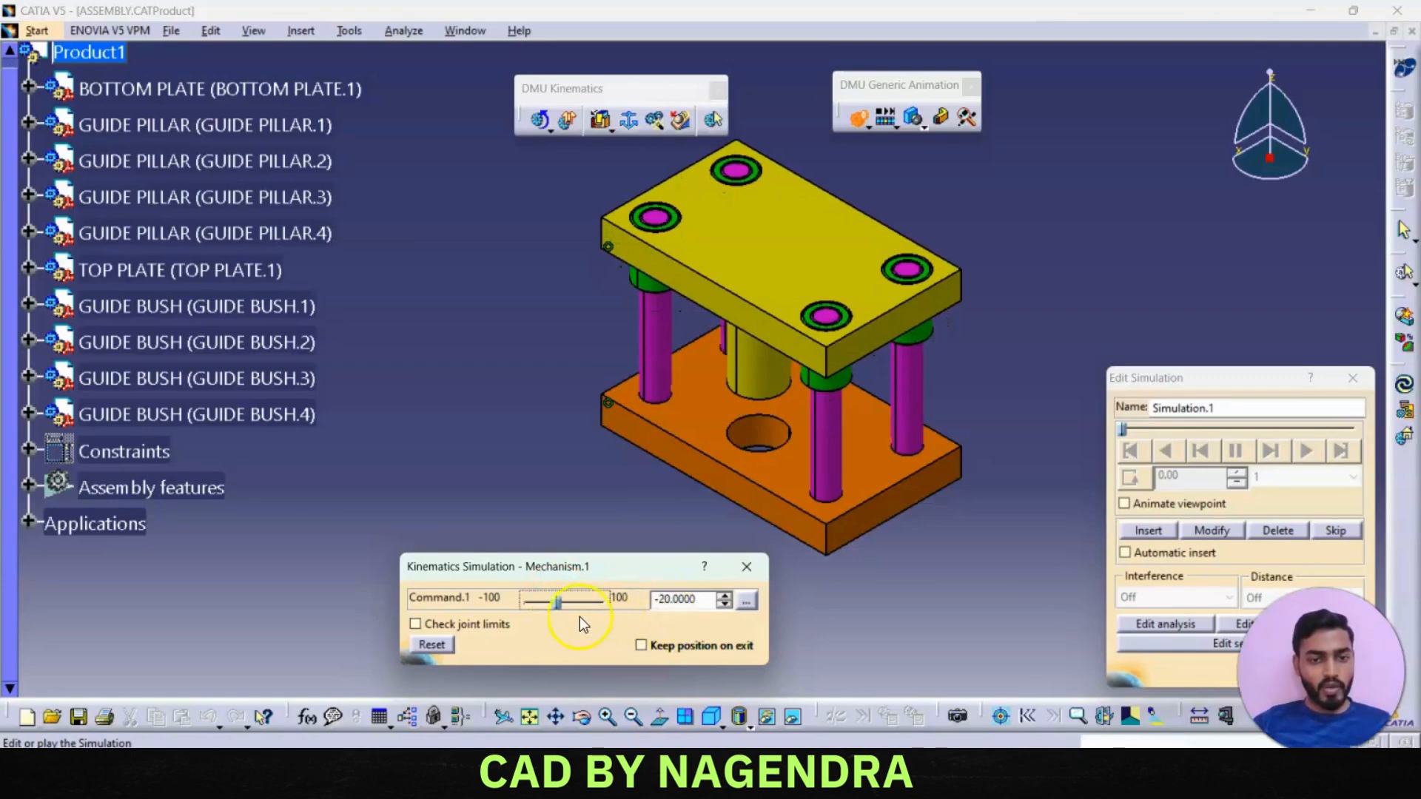
pyautogui.moveTo(558, 605); pyautogui.dragTo(598, 605)
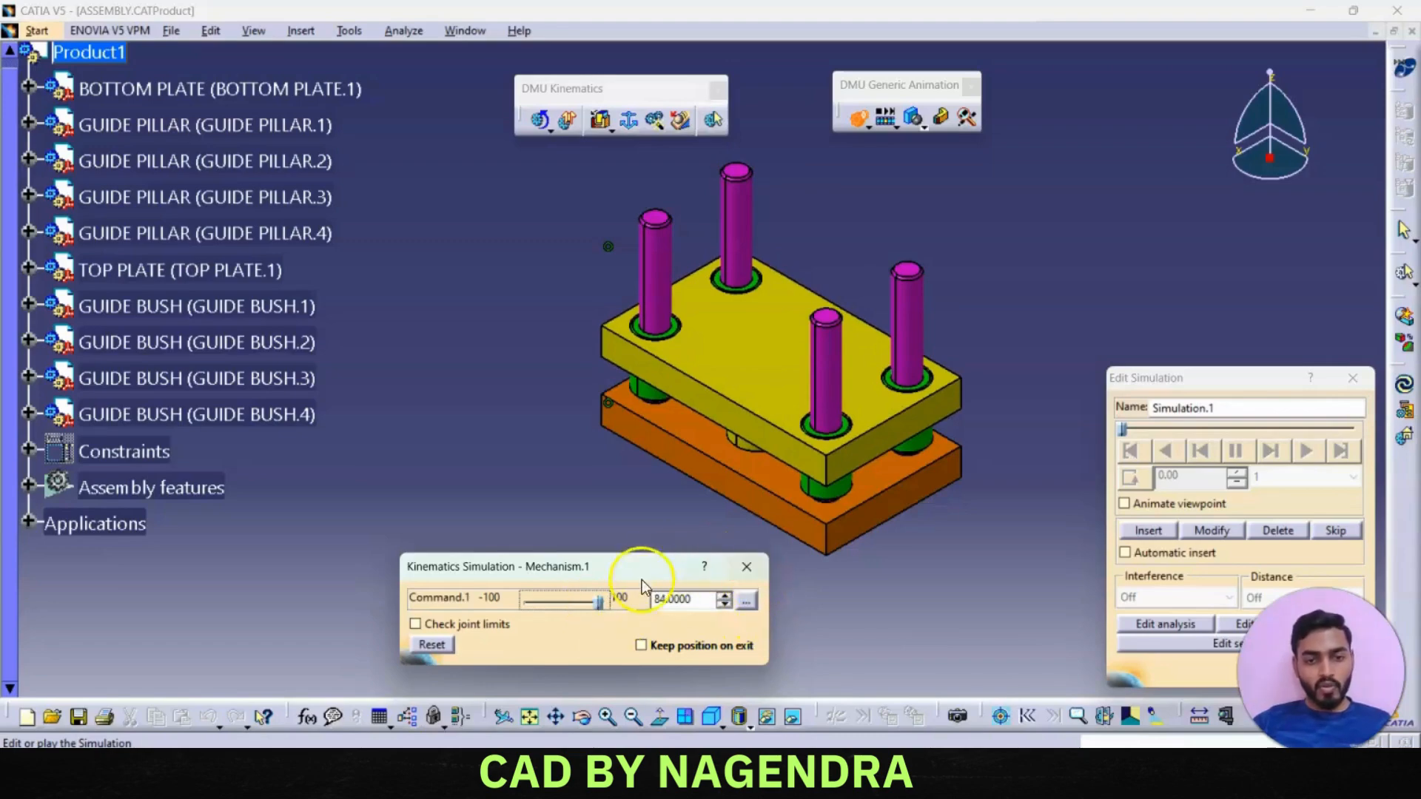
pyautogui.click(746, 568)
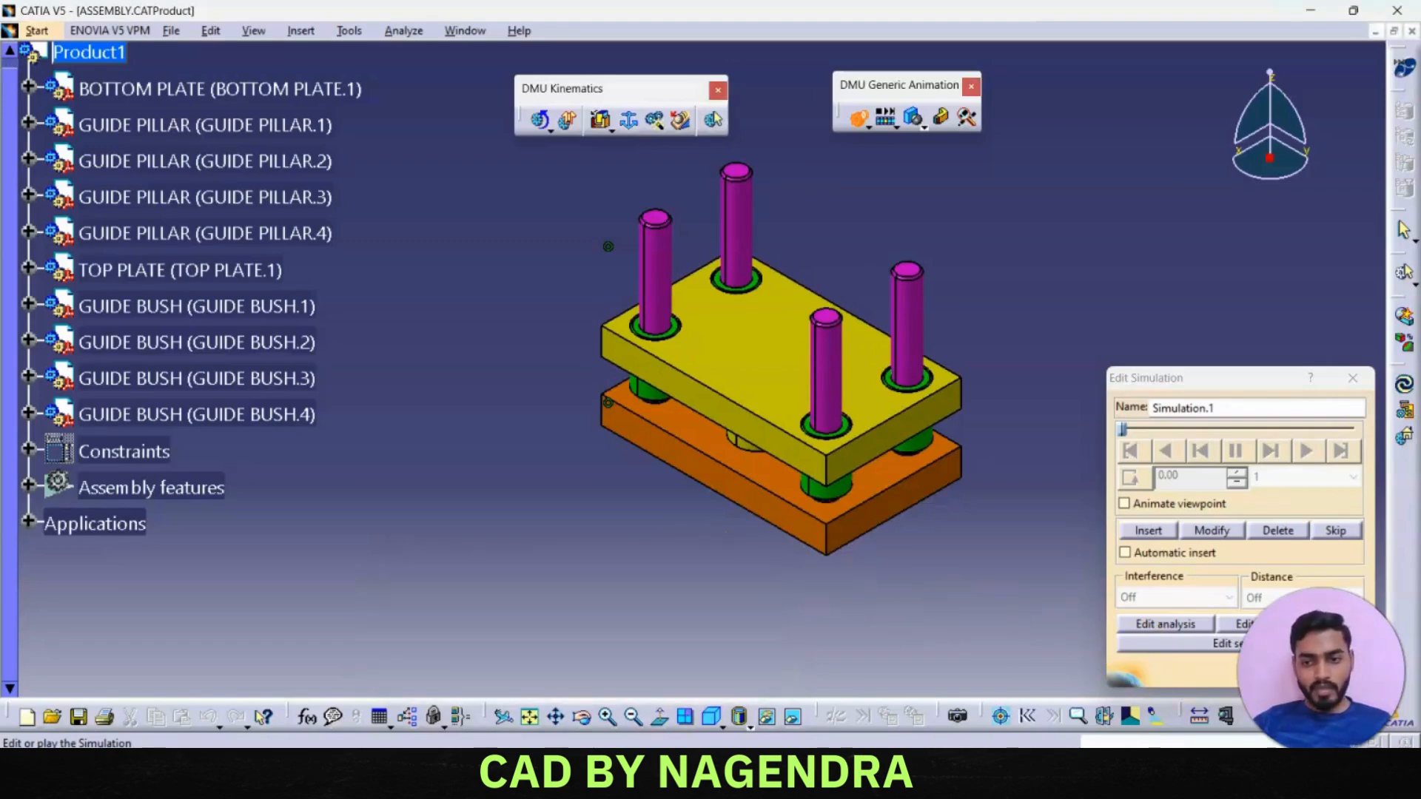
pyautogui.click(1332, 670)
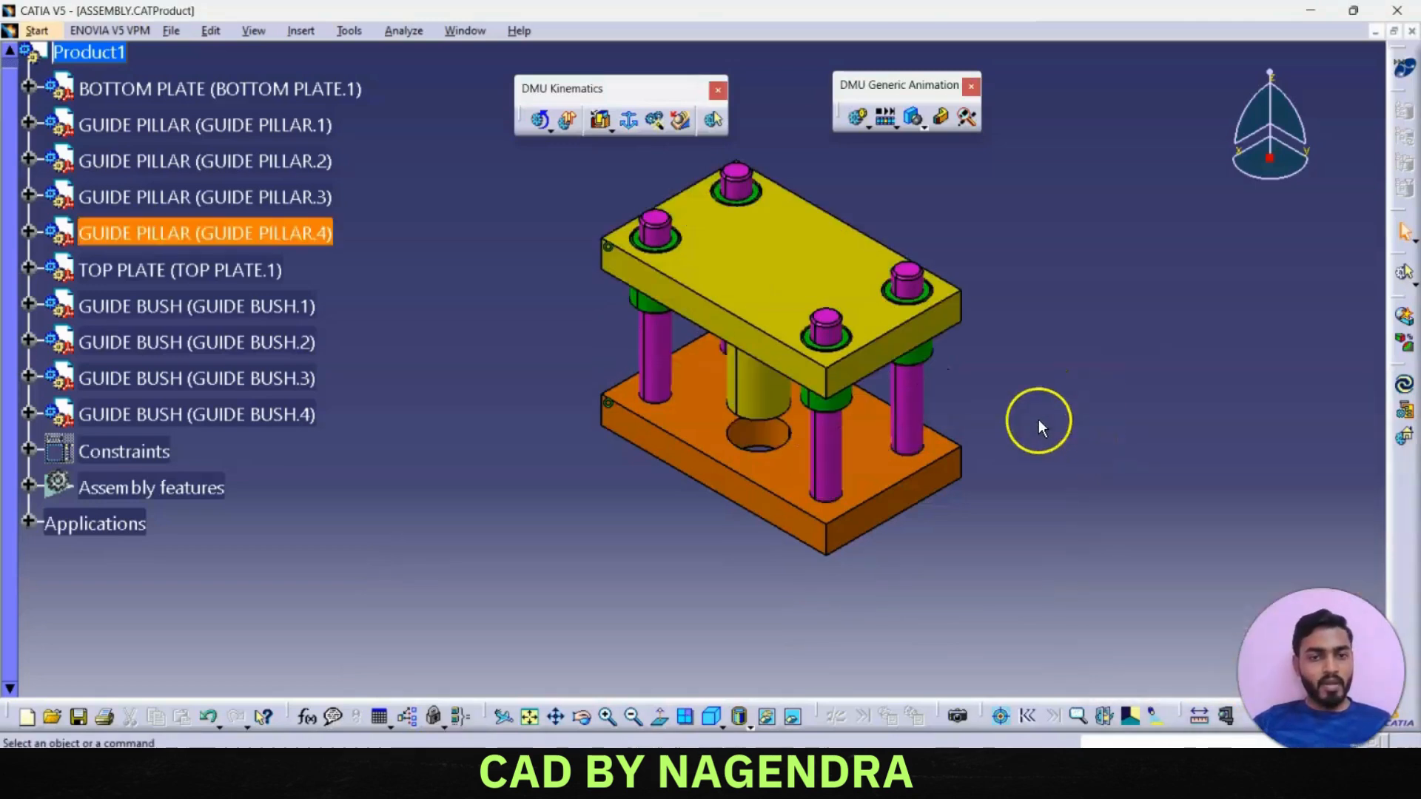
# - Set the limits of the prismatic joint in Mechanism.1 to -20 mm lower and 80 mm upper, and collapse the Applications branch
pyautogui.scroll(-3, 413, 491)
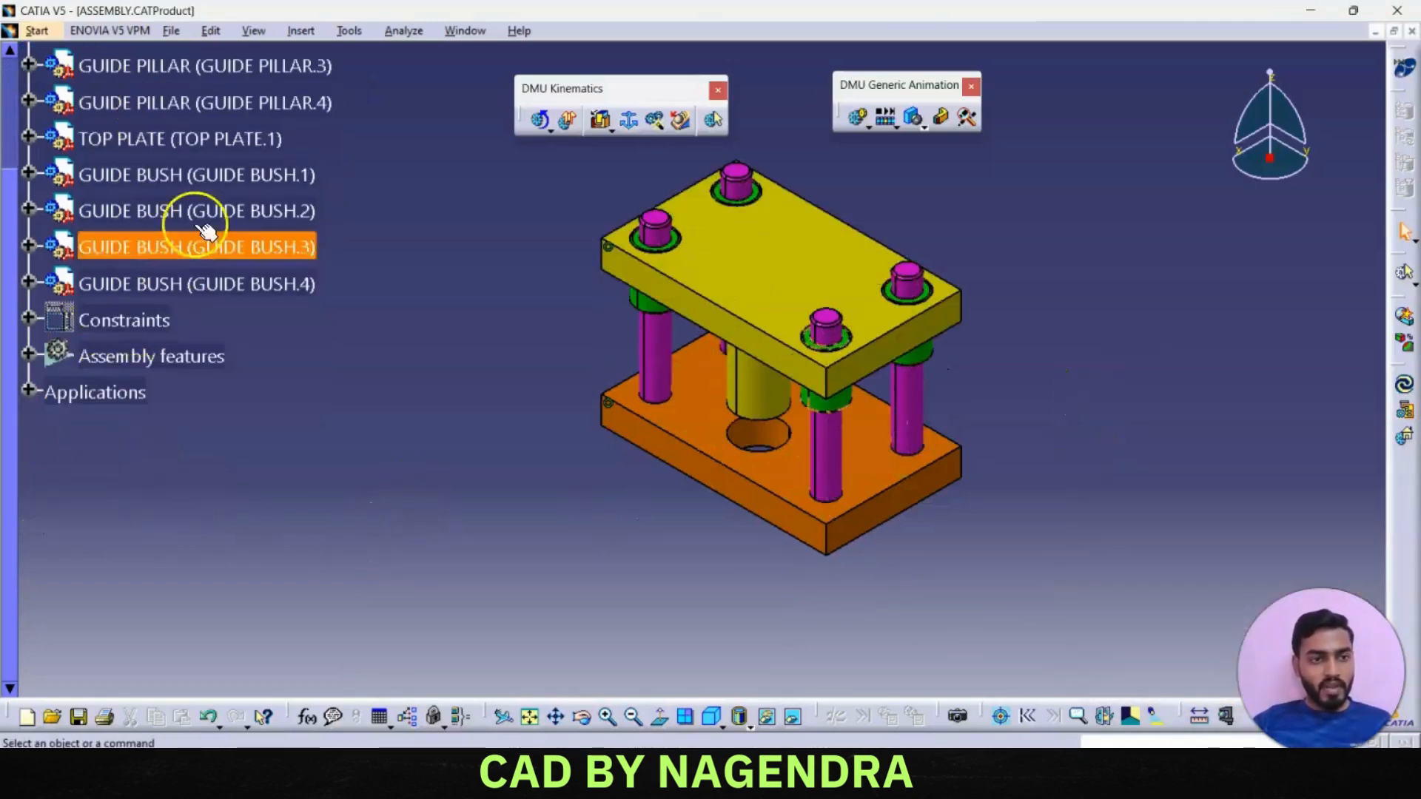
pyautogui.click(28, 390)
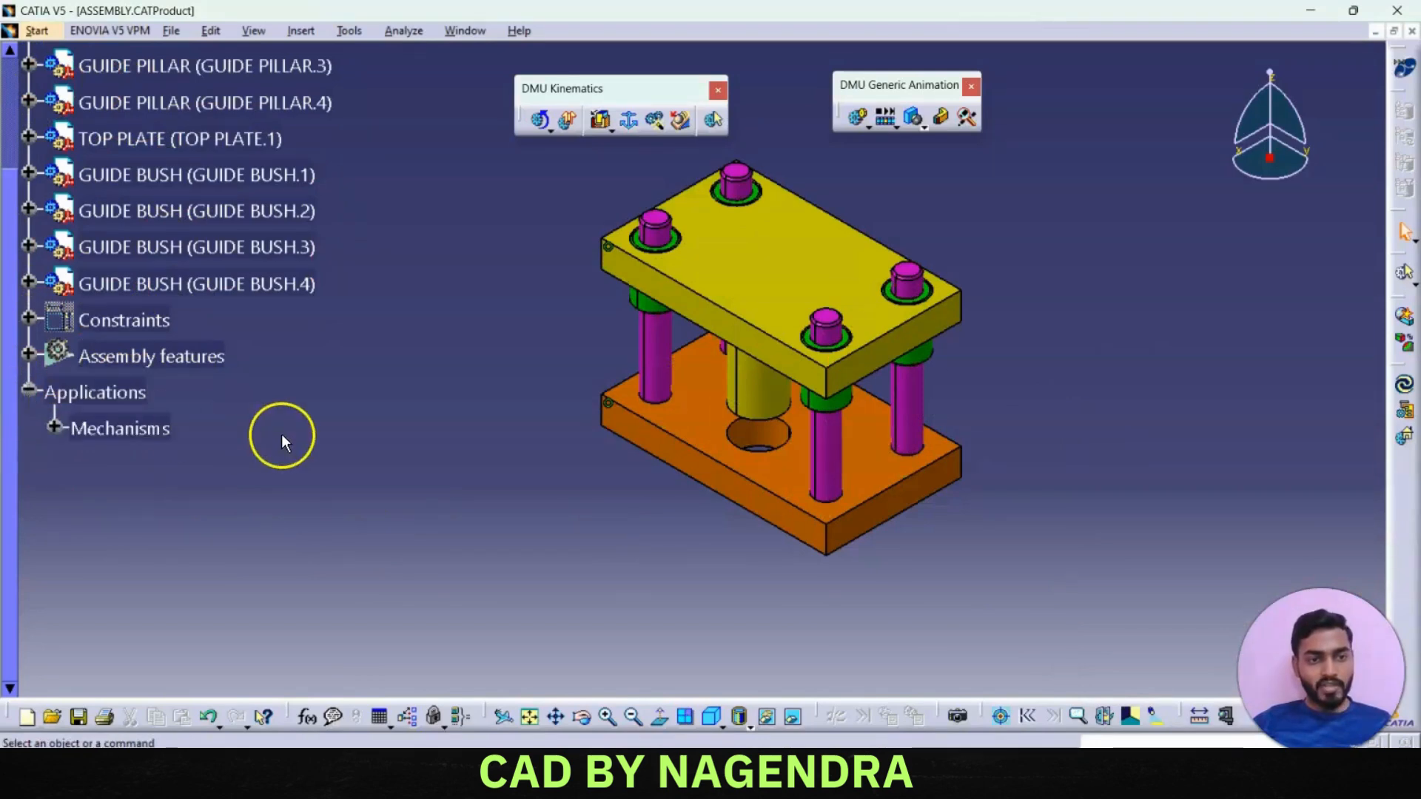
pyautogui.scroll(-2, 283, 435)
pyautogui.click(54, 362)
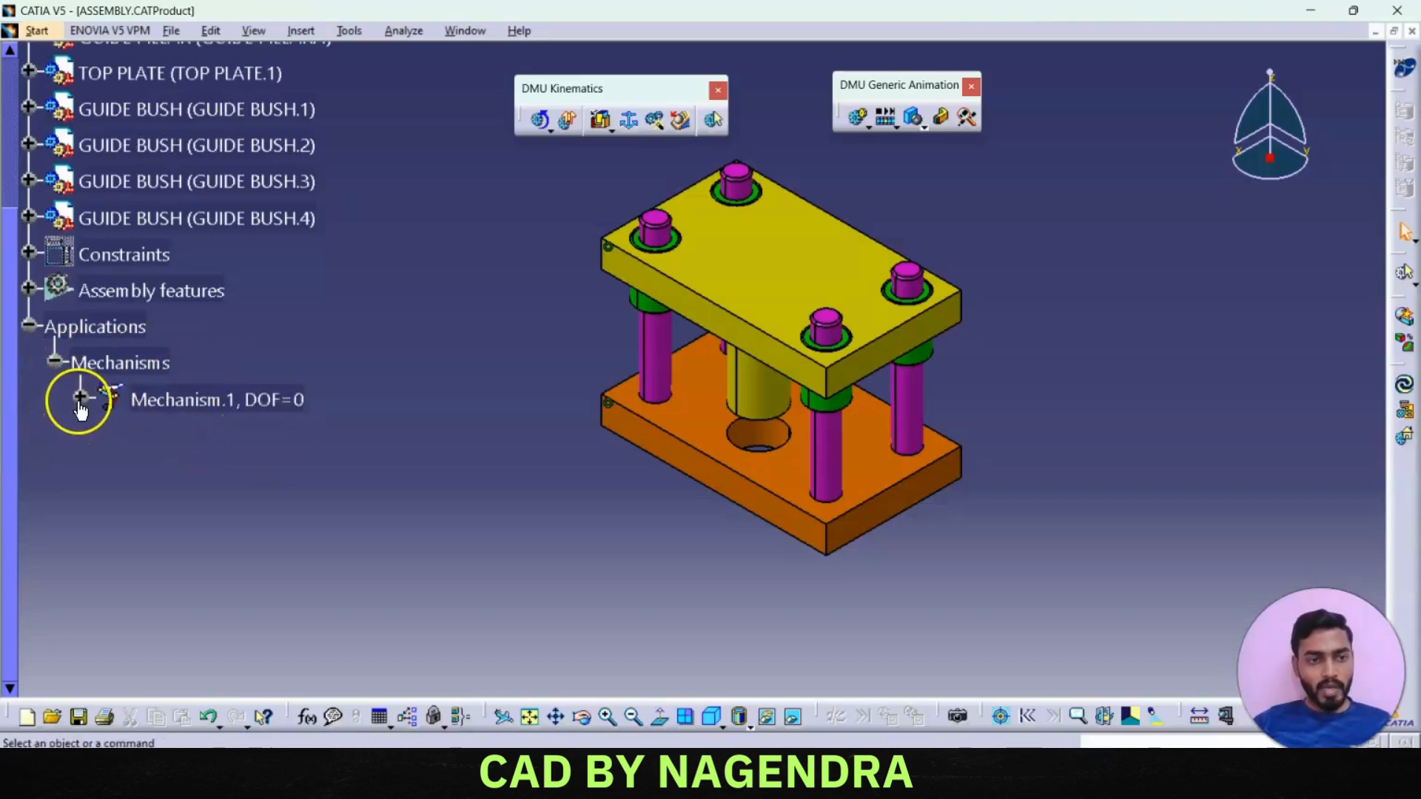
pyautogui.click(79, 400)
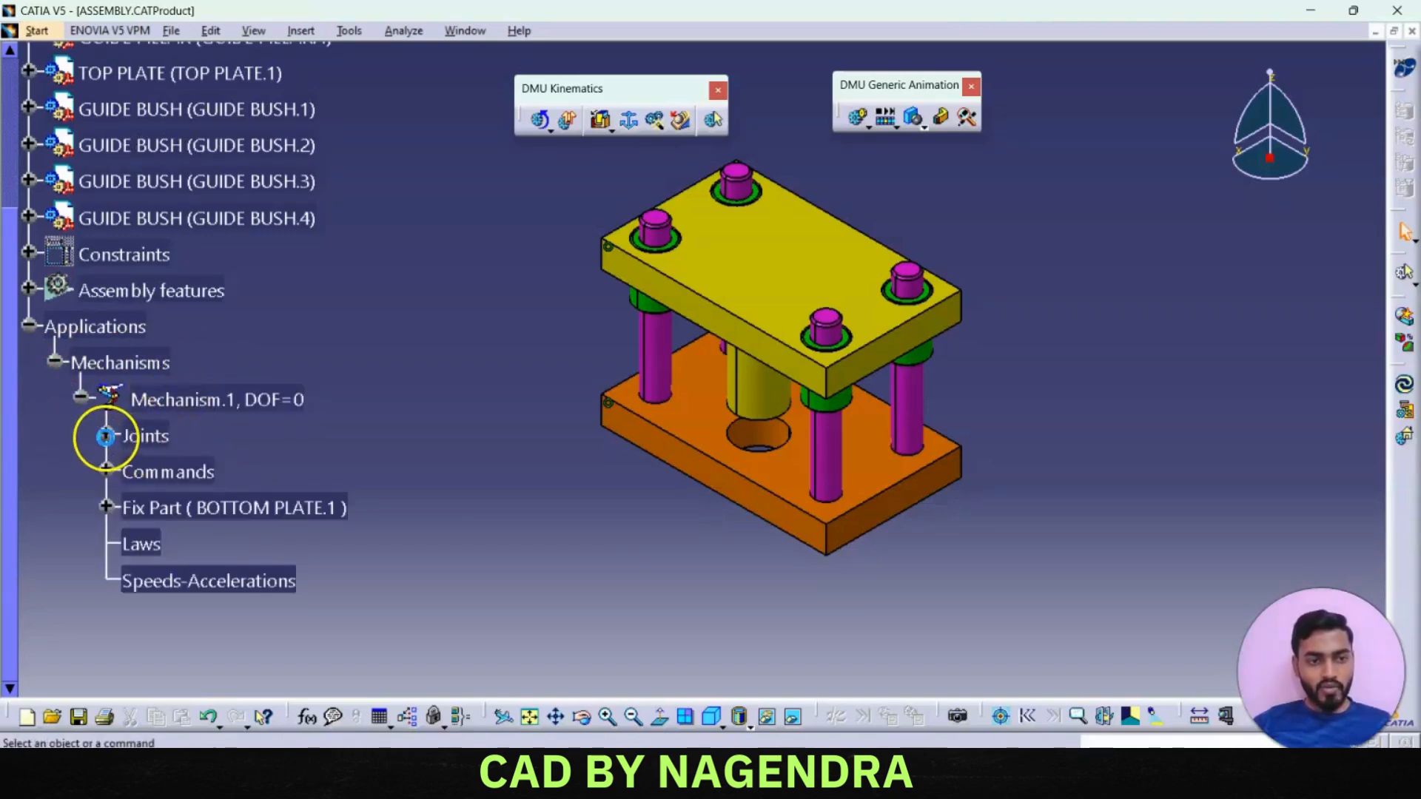
pyautogui.click(106, 436)
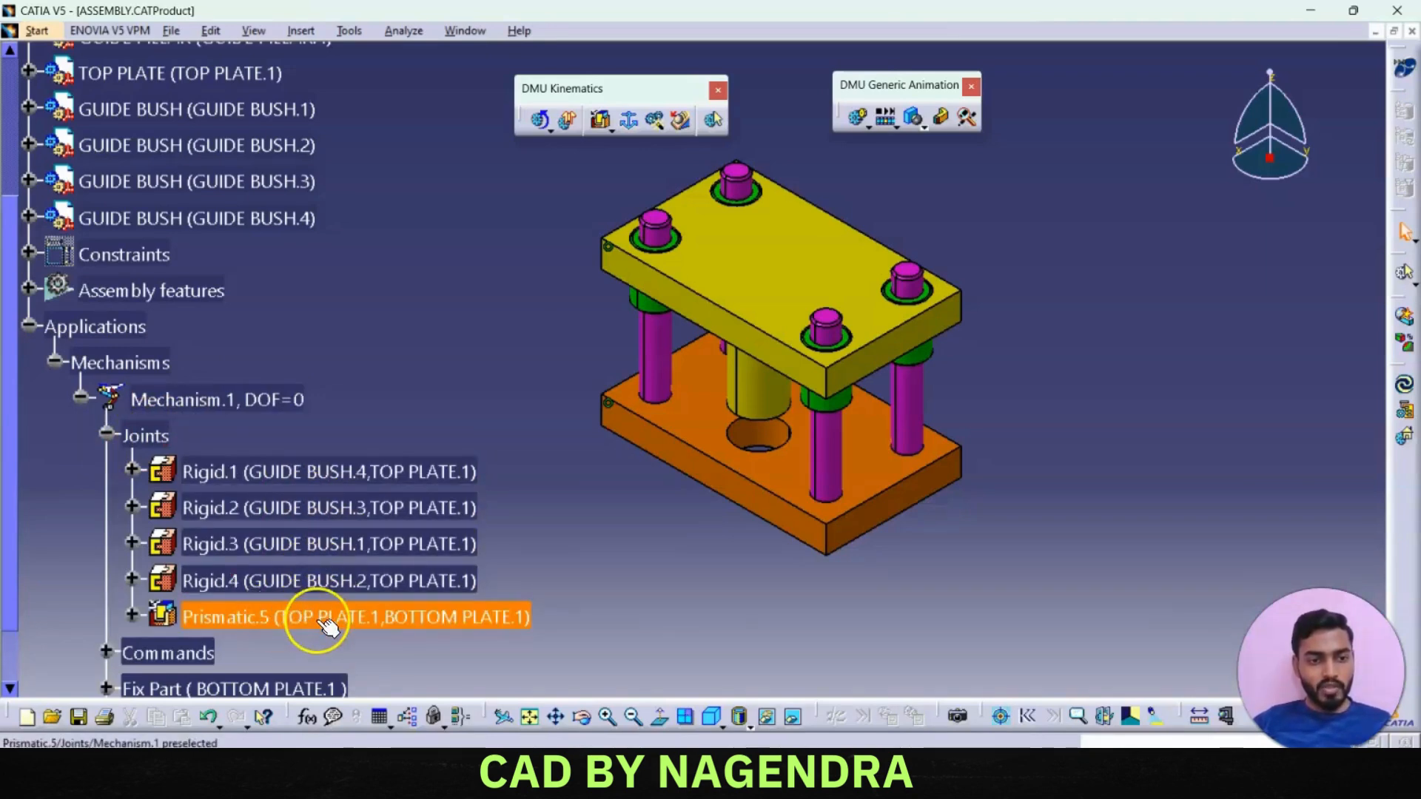
pyautogui.doubleClick(284, 623)
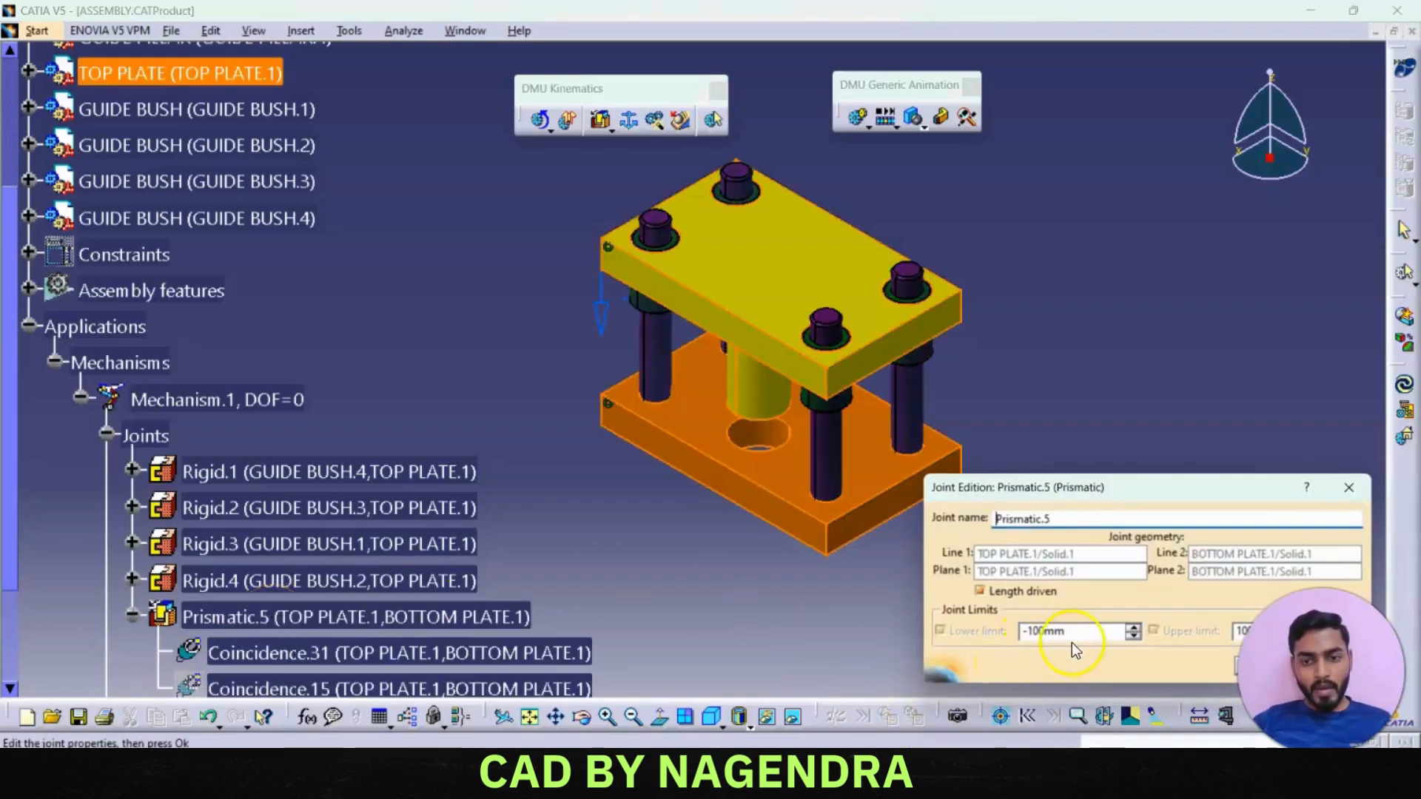
pyautogui.moveTo(1066, 631); pyautogui.dragTo(1031, 634)
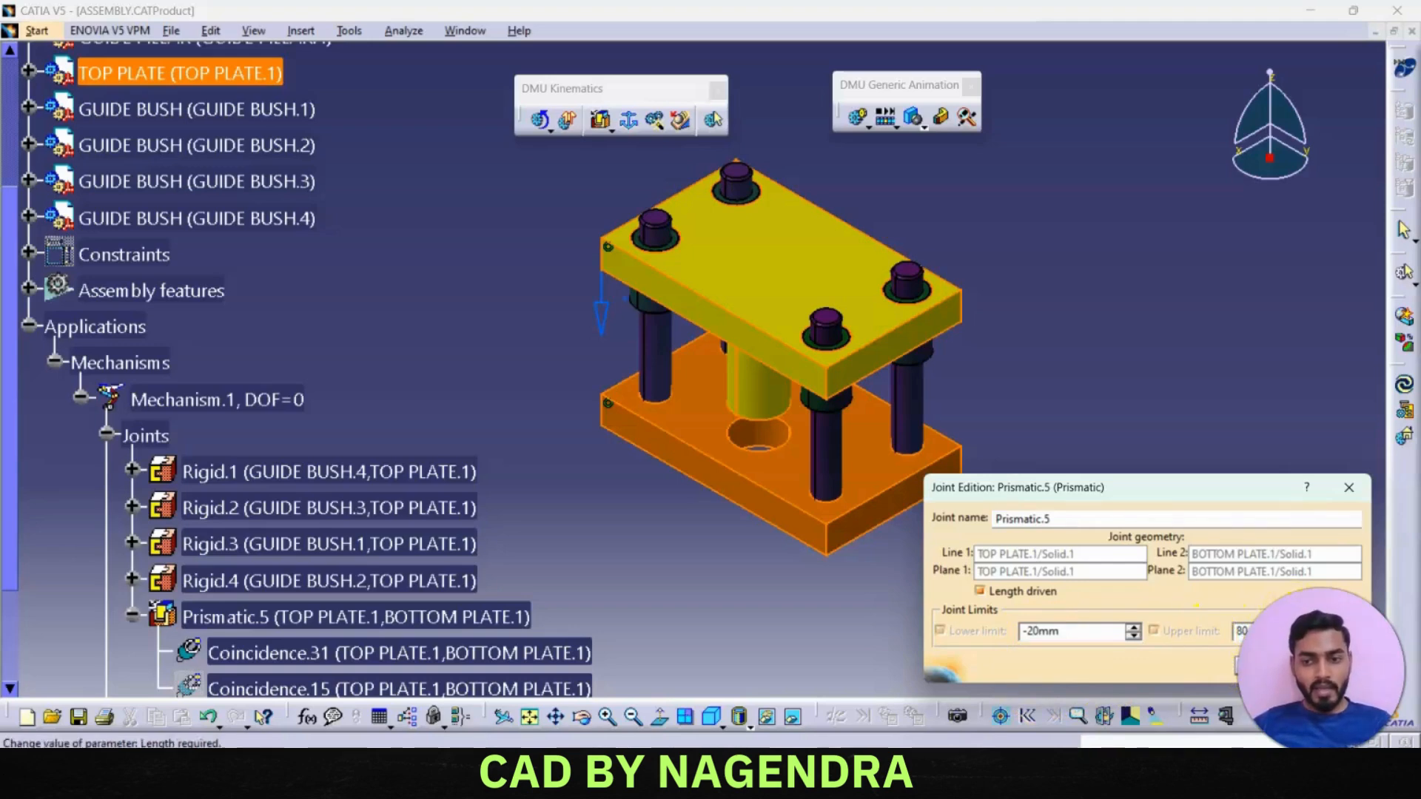
pyautogui.click(1255, 664)
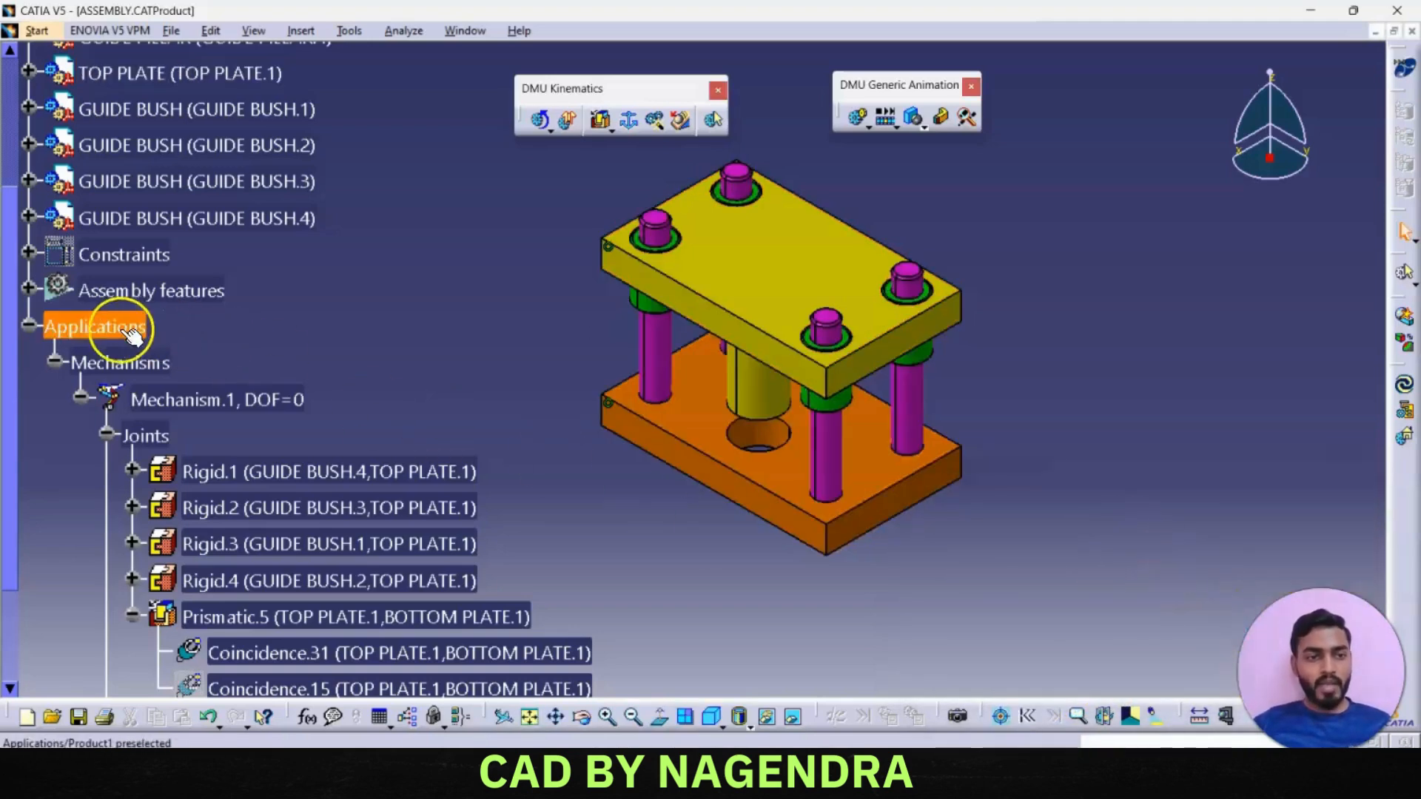
pyautogui.click(30, 327)
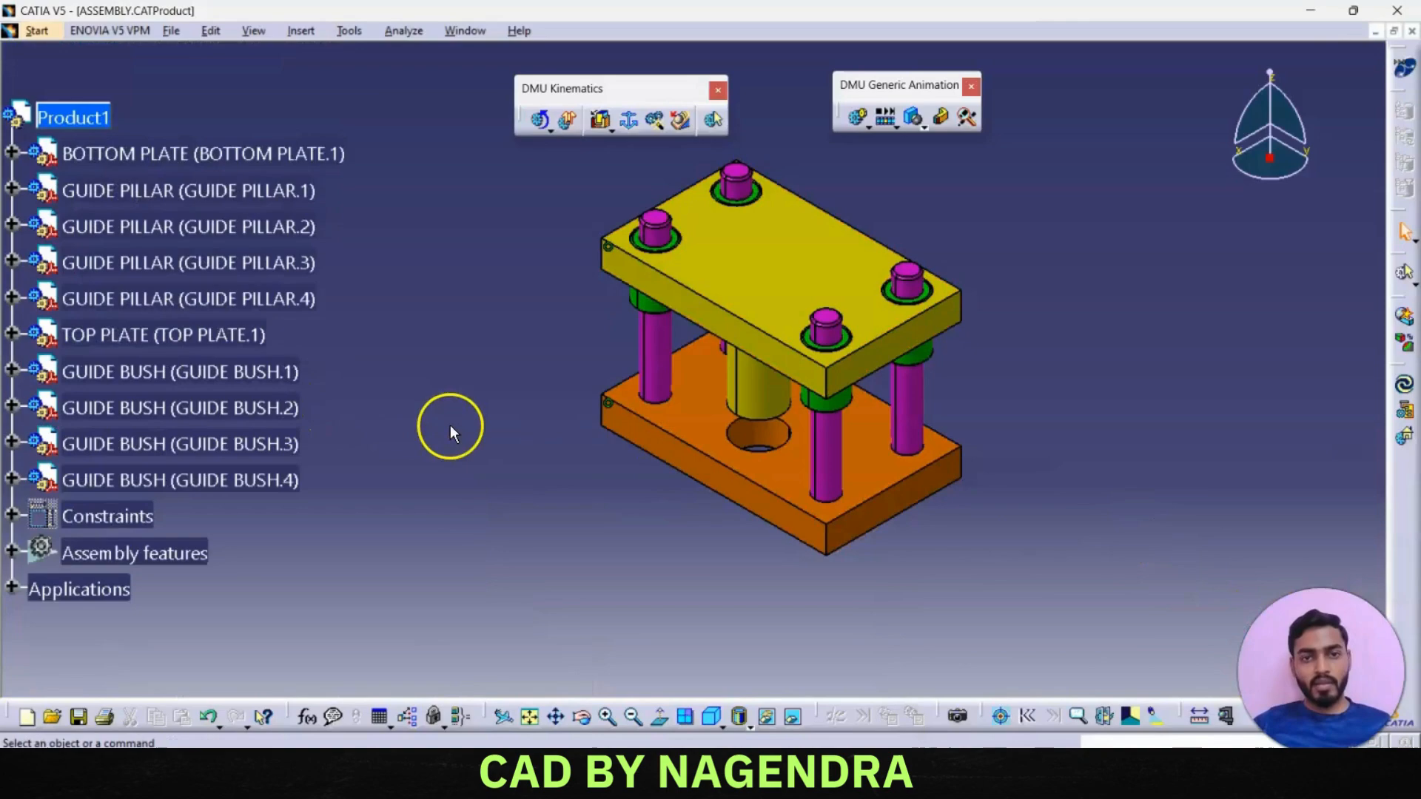
# - Start a new simulation of Mechanism.1 and move the top plate through its limited travel from -20 to 80
pyautogui.click(855, 125)
pyautogui.click(1096, 544)
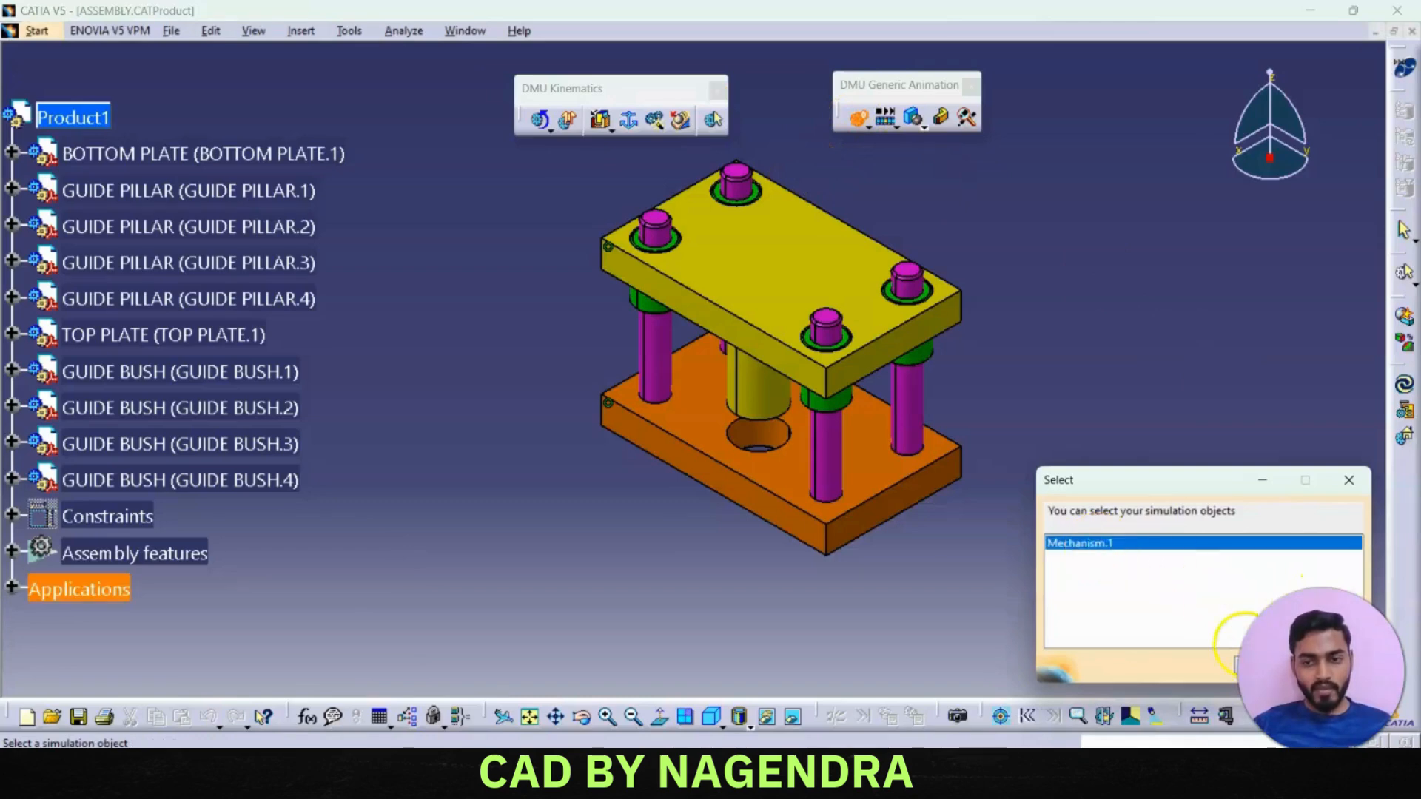
pyautogui.click(1235, 666)
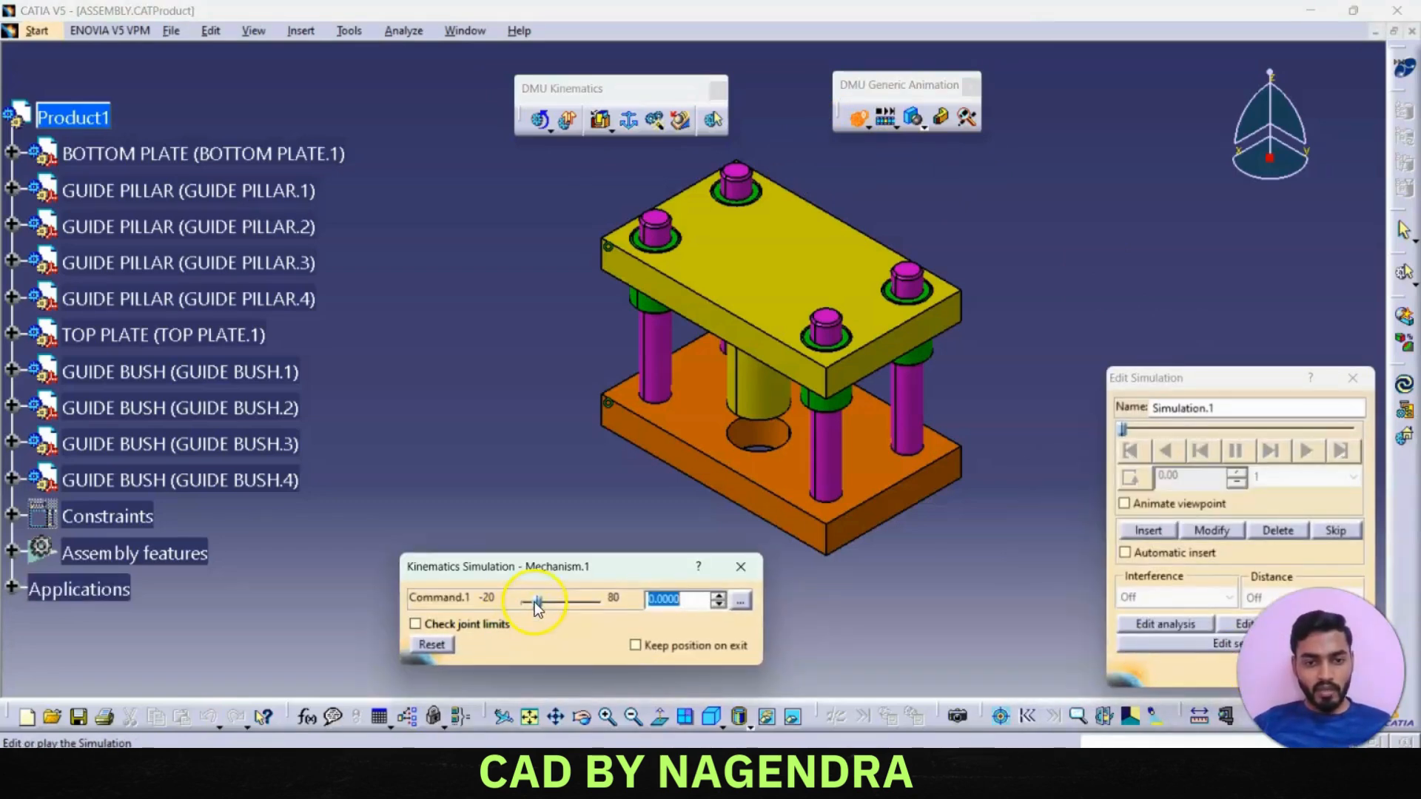
pyautogui.moveTo(538, 605); pyautogui.dragTo(518, 605)
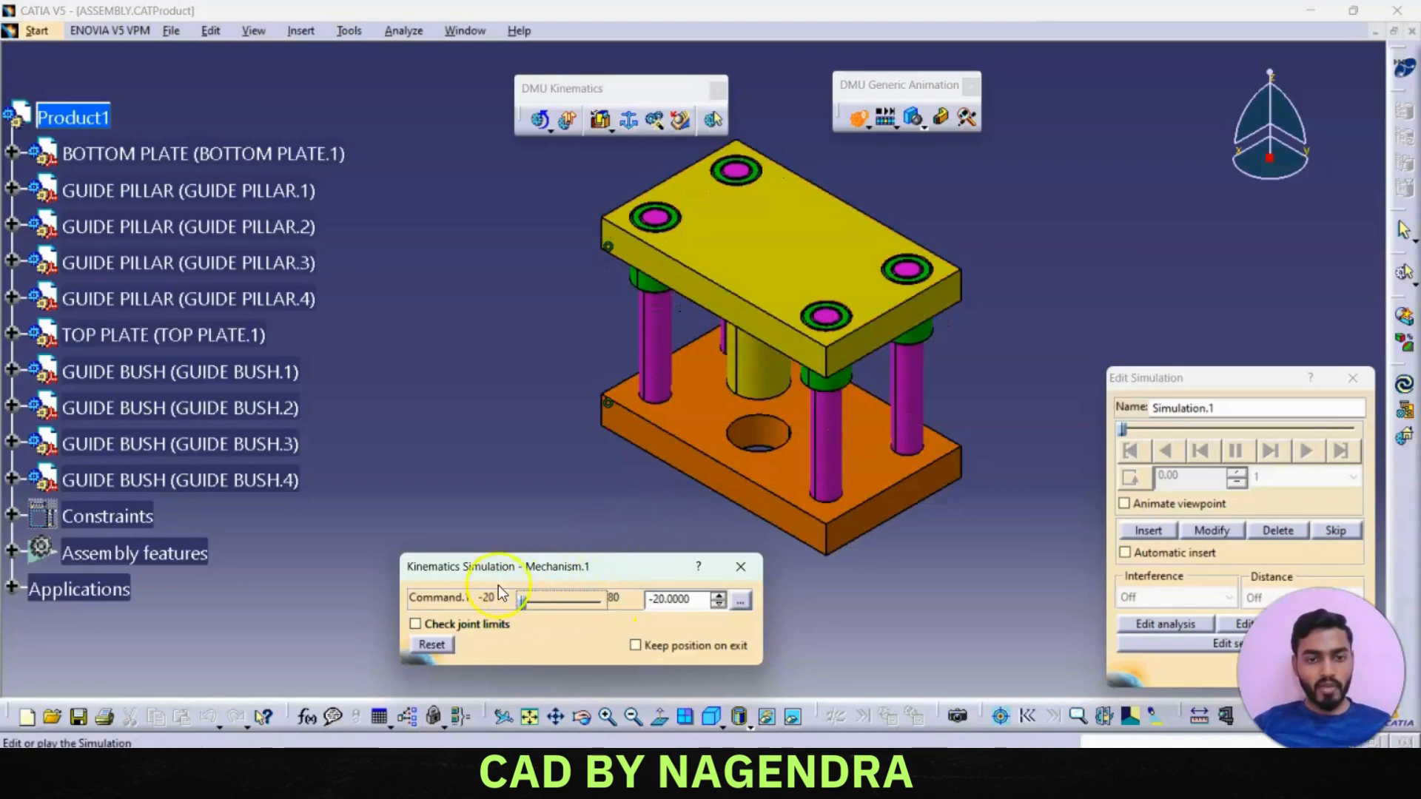
pyautogui.moveTo(524, 602); pyautogui.dragTo(604, 608)
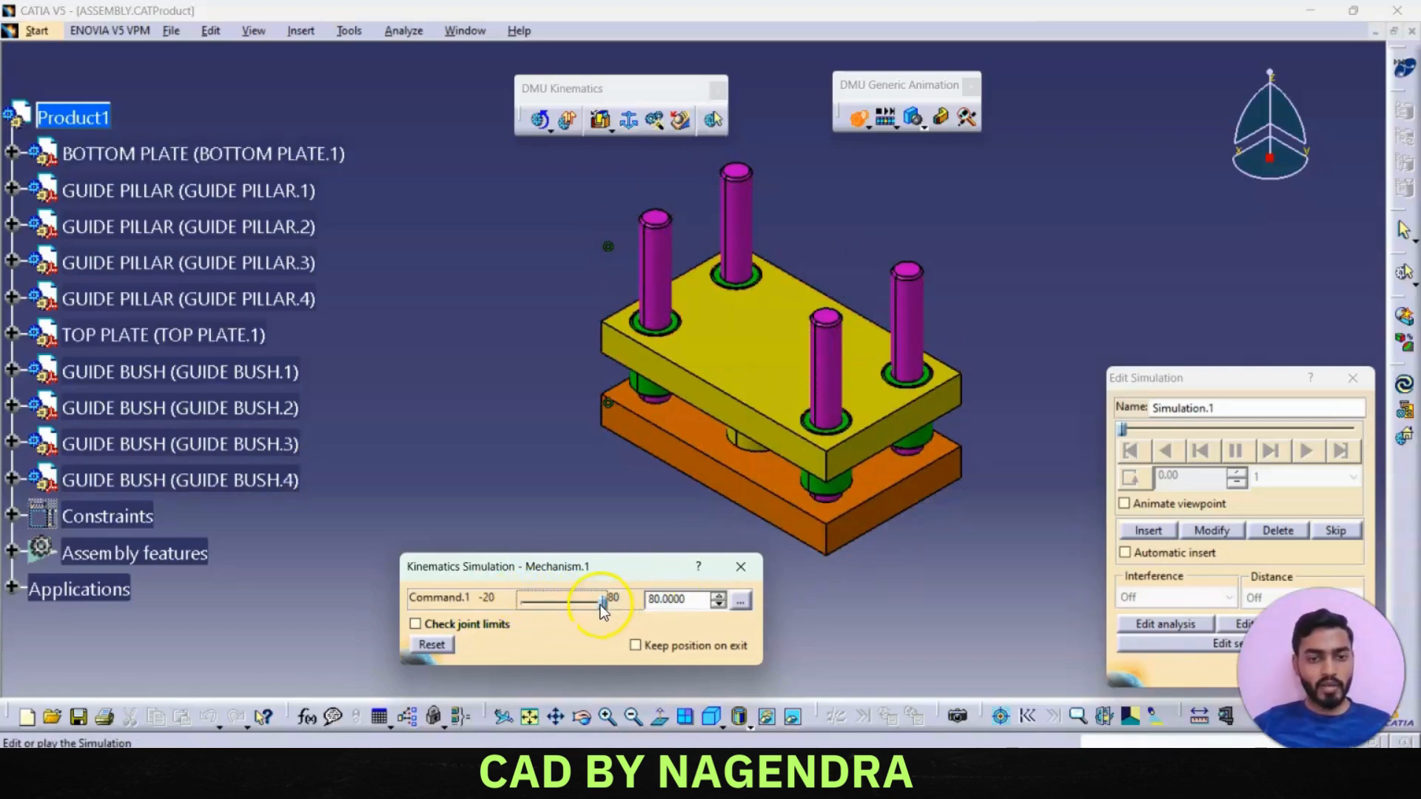
# - Insert the top plate's position at command value 80 as a shot in Simulation.1 and enable viewpoint animation
pyautogui.moveTo(603, 608)
pyautogui.mouseDown()
pyautogui.moveTo(518, 602)
pyautogui.moveTo(603, 611)
pyautogui.mouseUp()
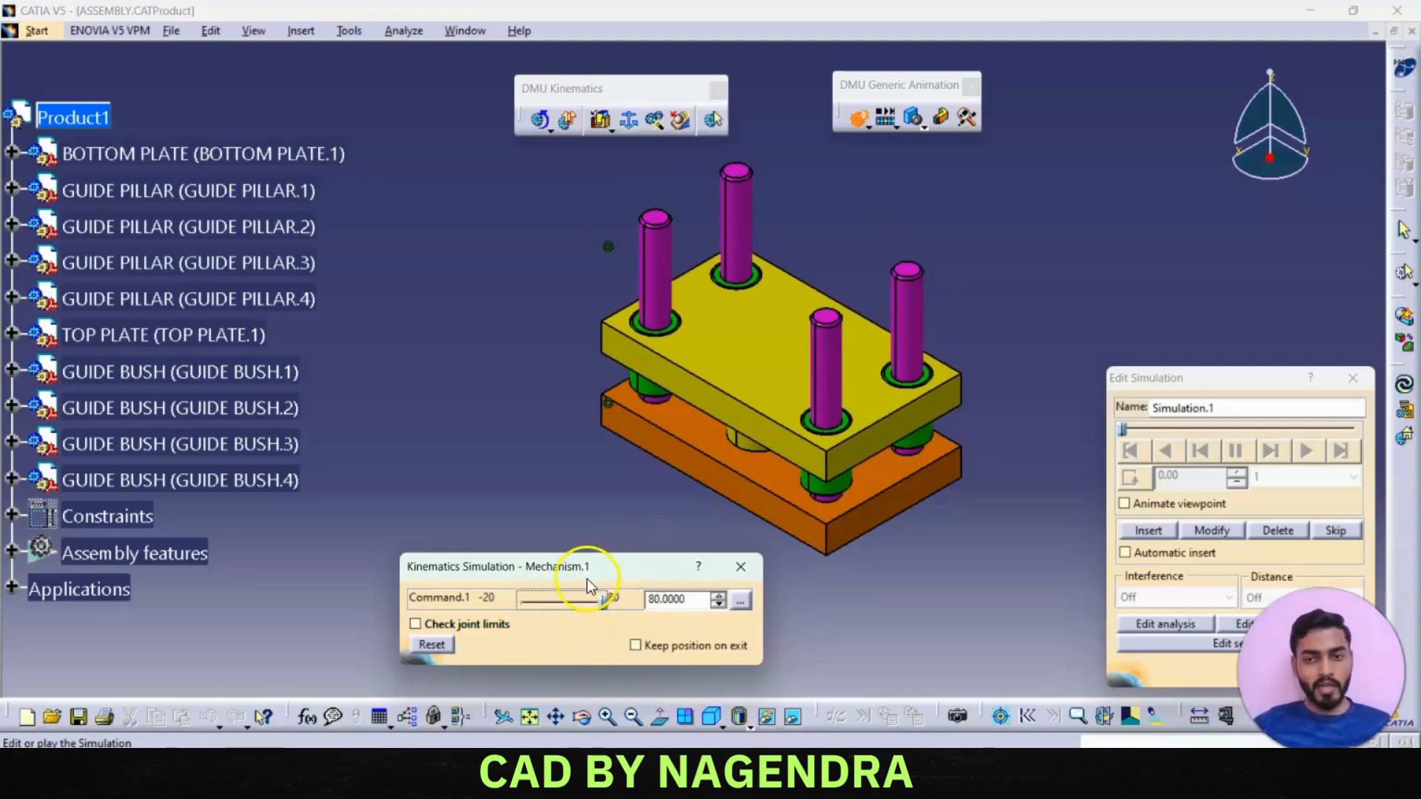
pyautogui.click(1146, 532)
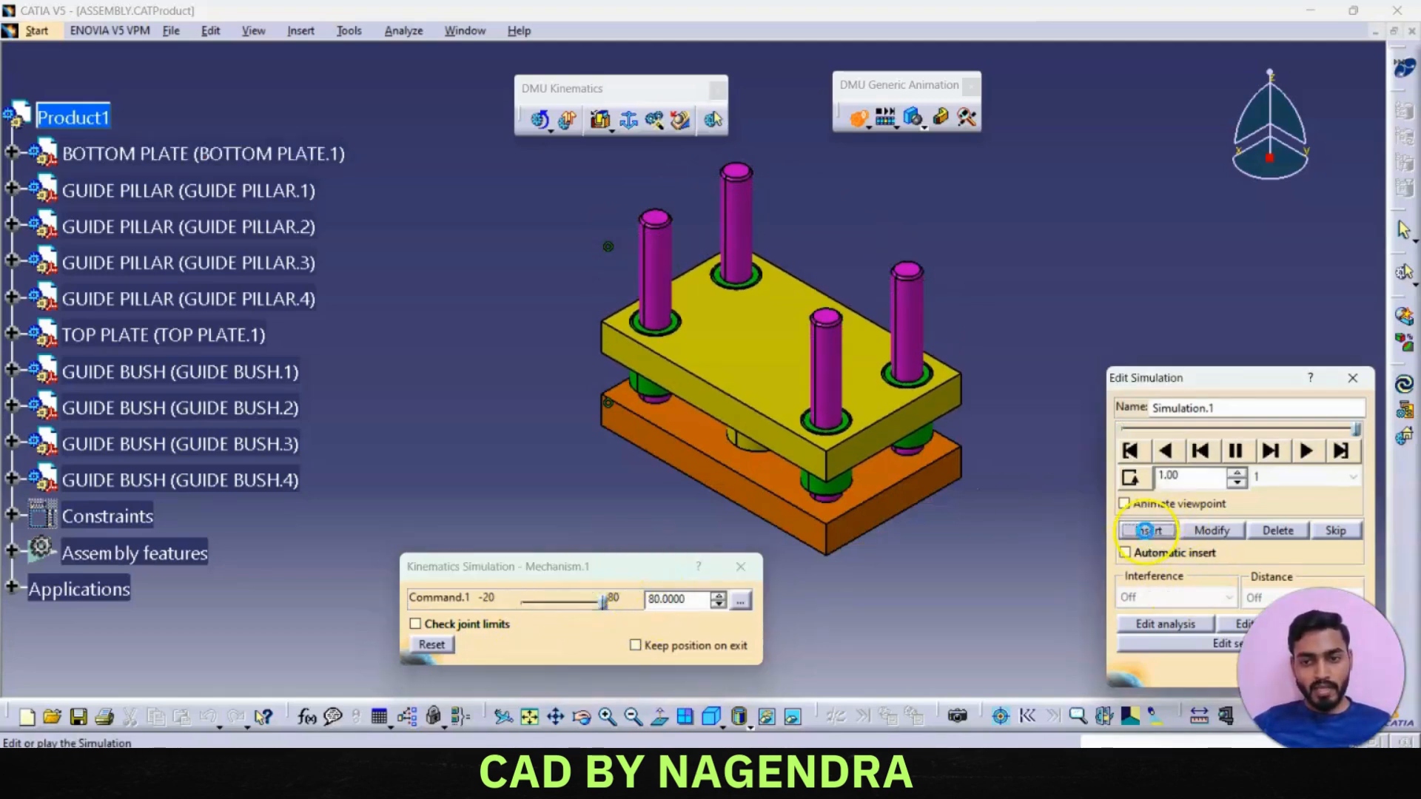
pyautogui.click(1124, 505)
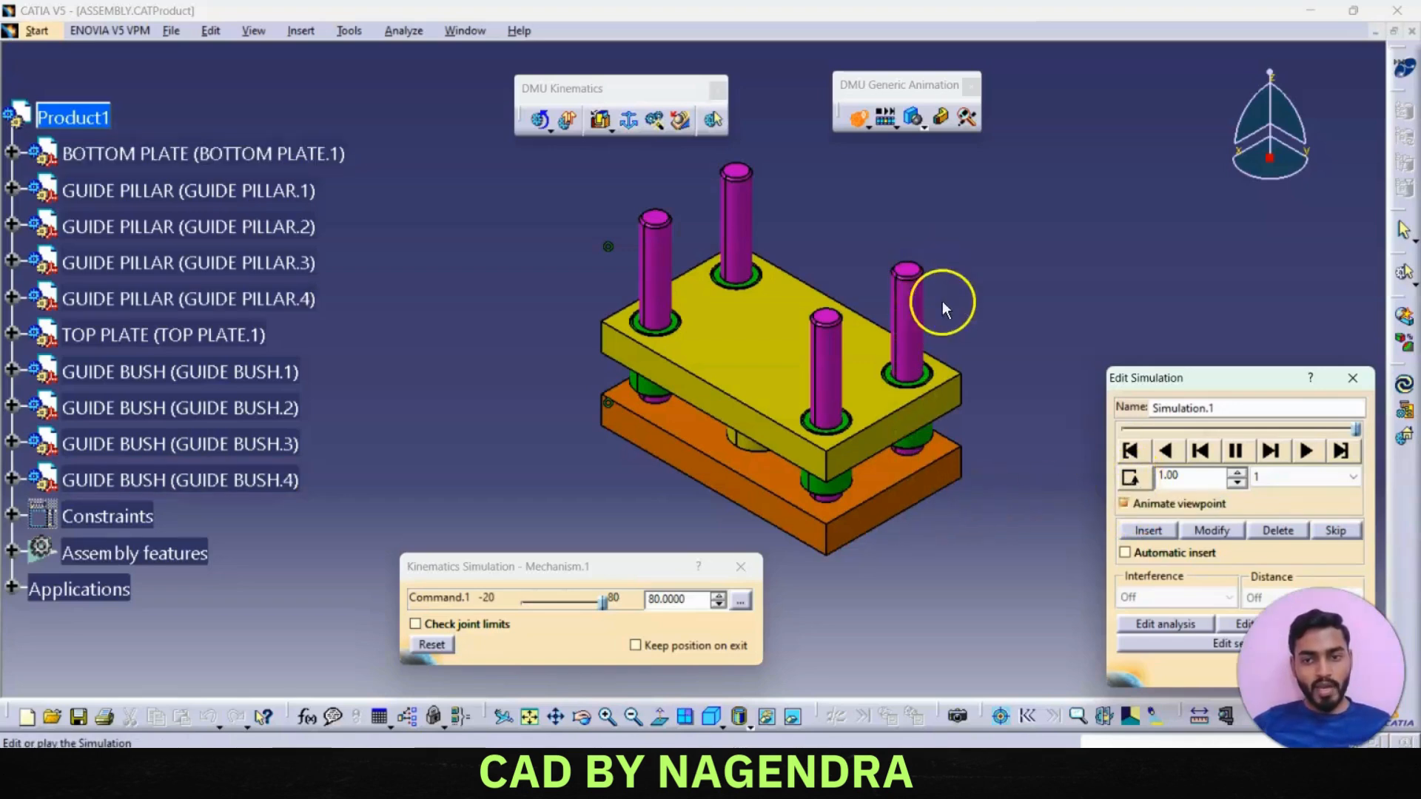
# - Switch the loop mode of Simulation.1 to continuous back-and-forth playback
pyautogui.click(1135, 480)
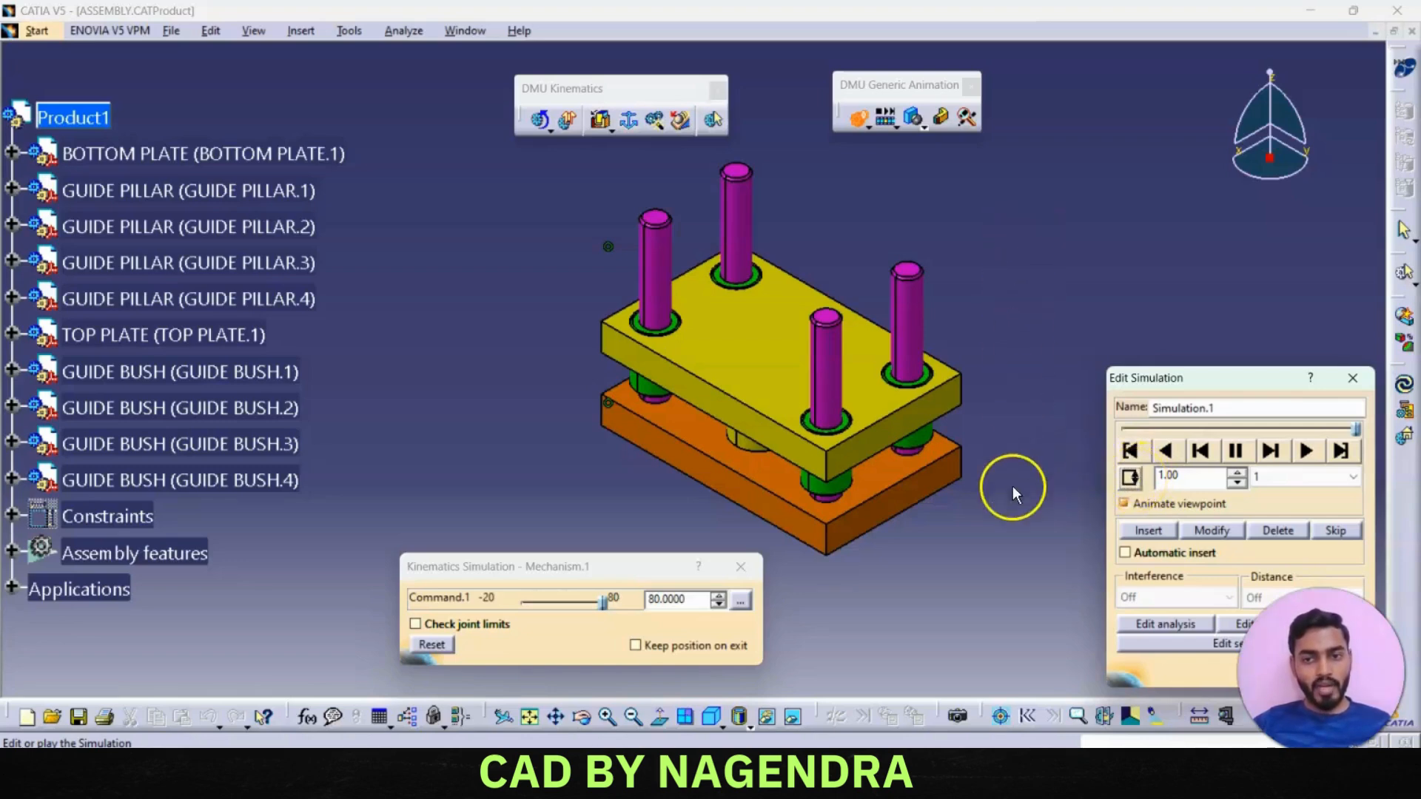
pyautogui.click(1131, 478)
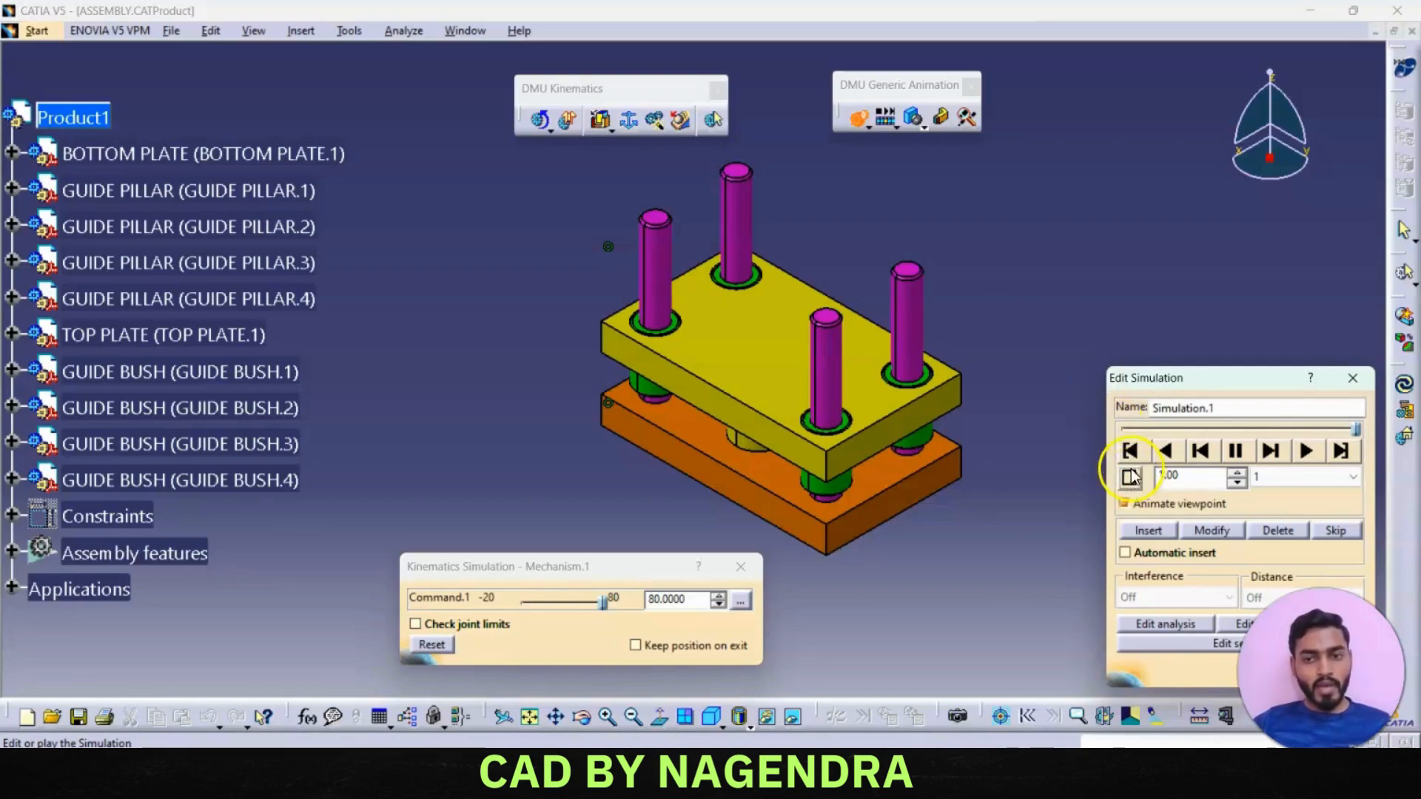
pyautogui.click(1028, 389)
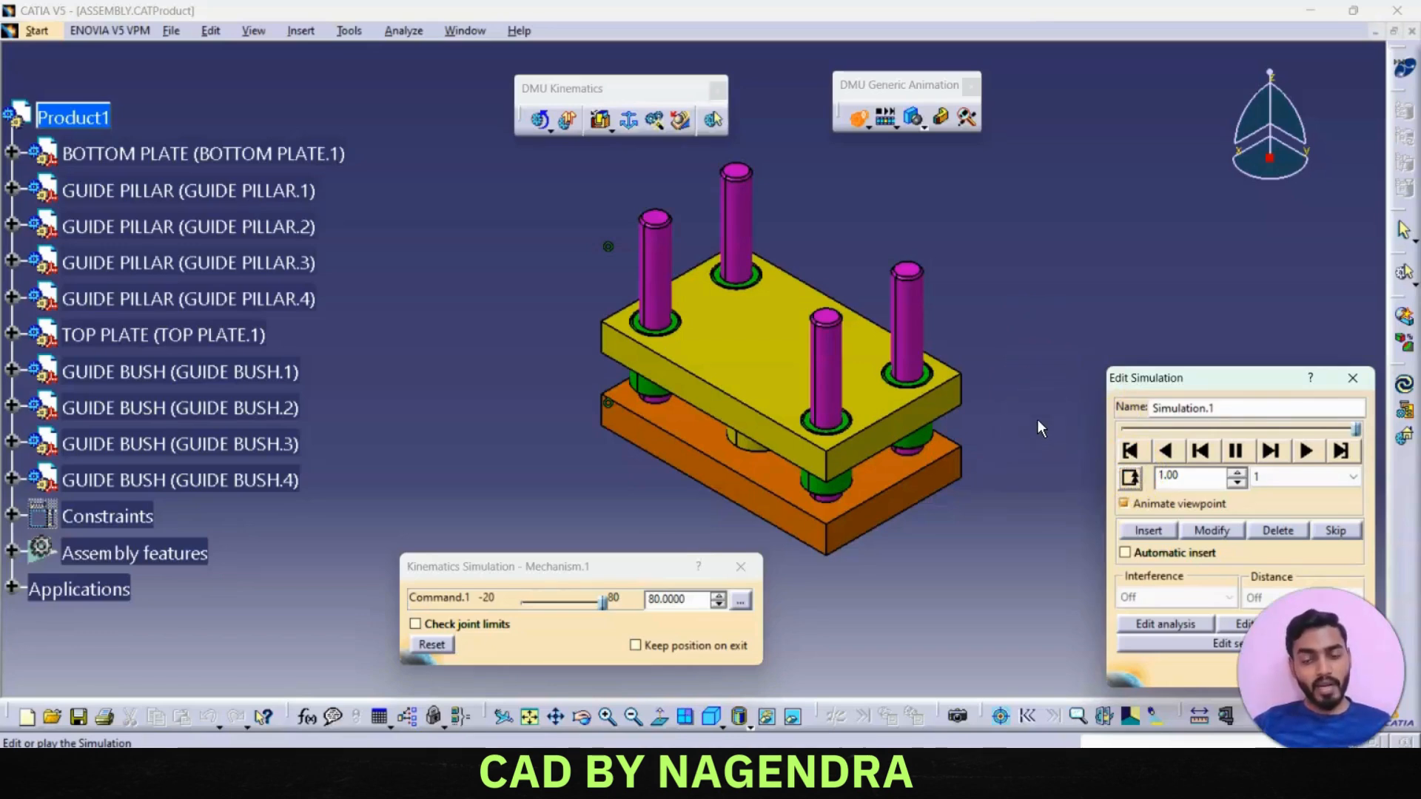
pyautogui.click(1129, 477)
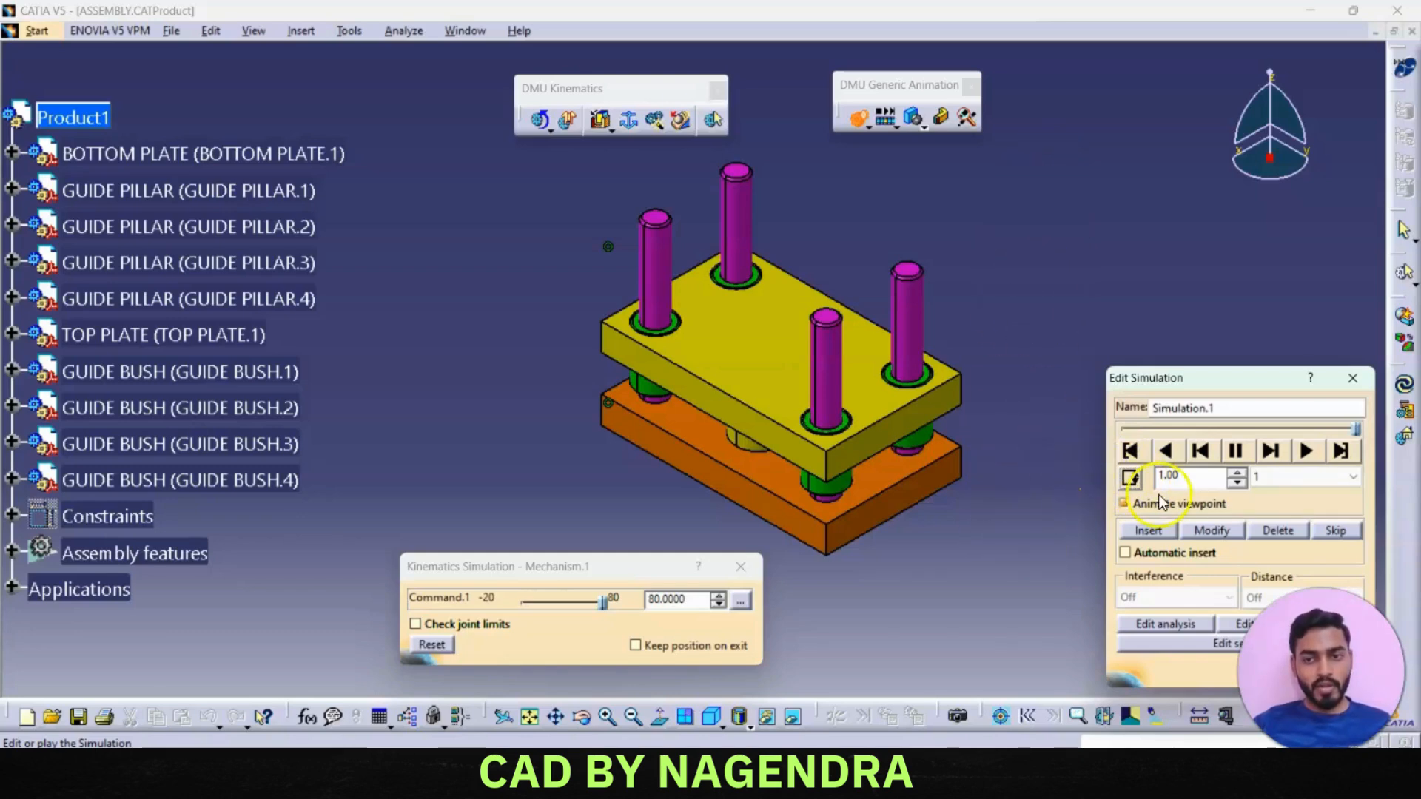
# - Set the interpolation step of Simulation.1 to 0.02 and play the simulation backwards
pyautogui.click(1351, 478)
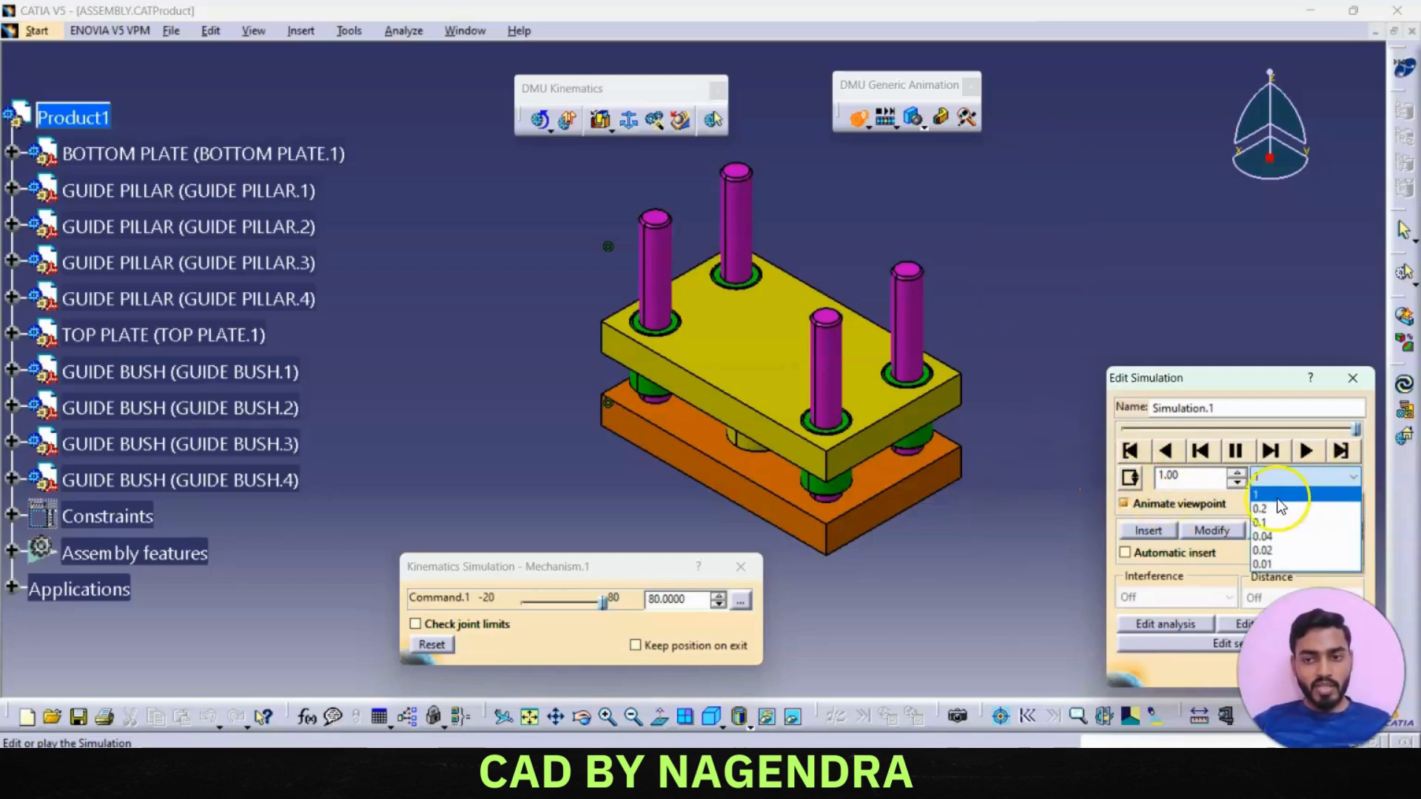
pyautogui.click(1275, 549)
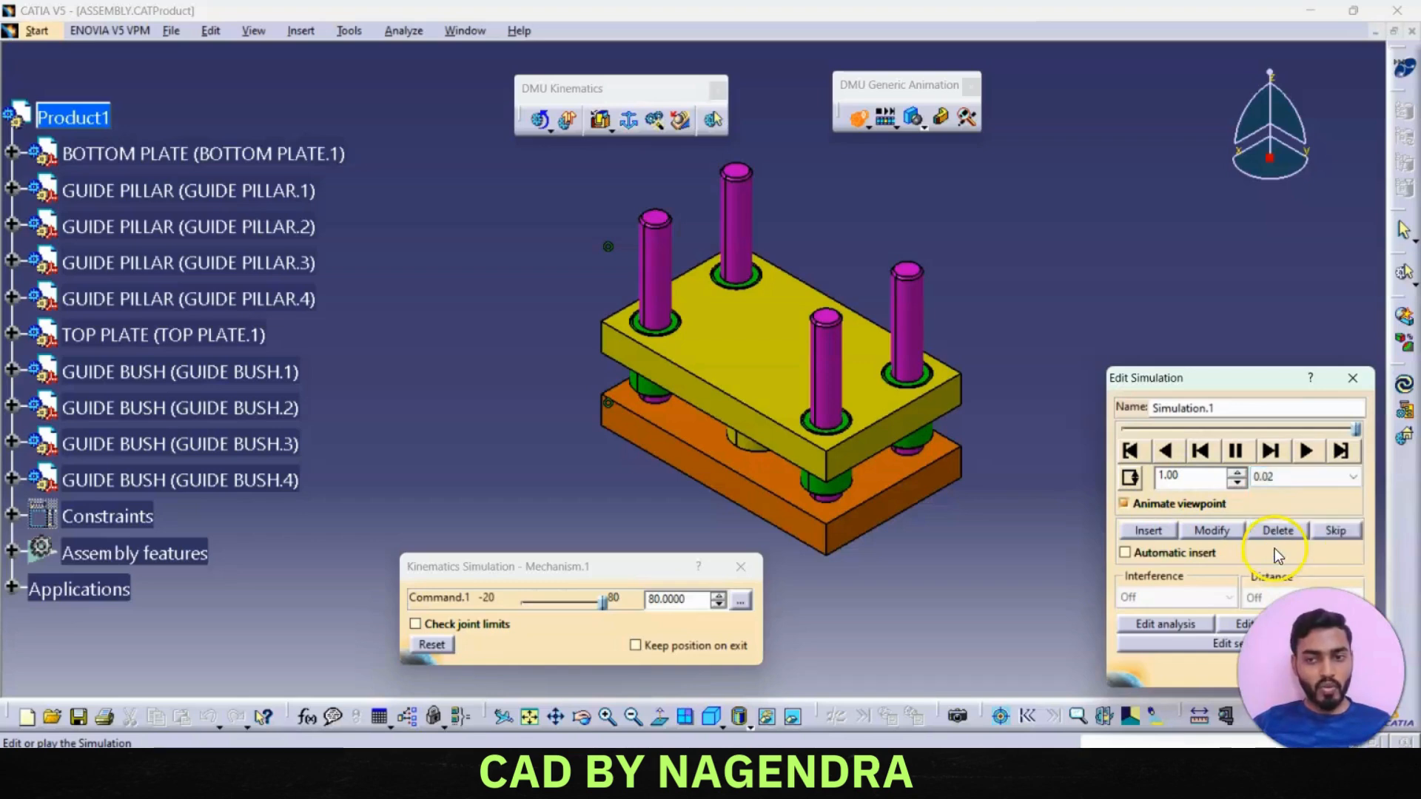
pyautogui.click(1166, 451)
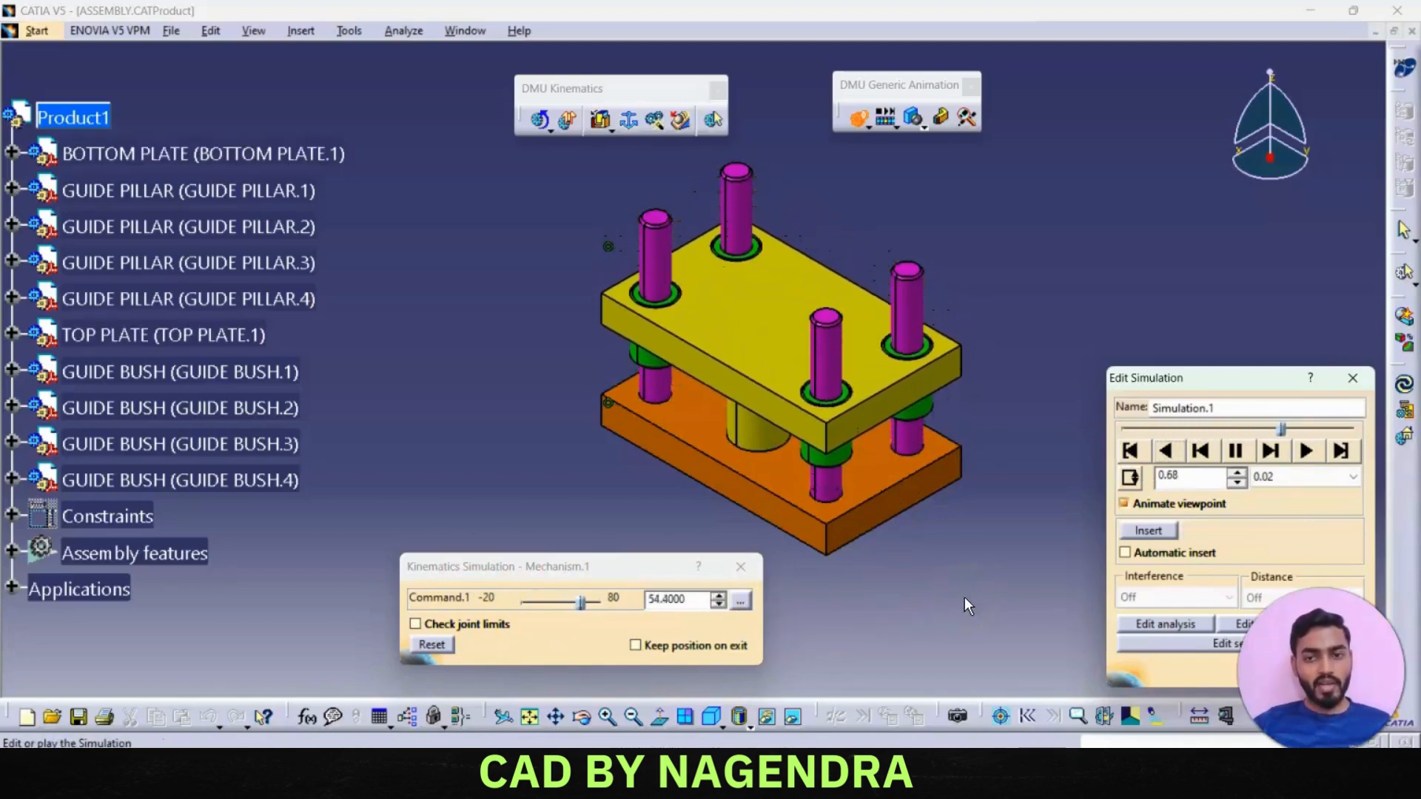
# - Compare playback speeds using interpolation steps of 1, 0.04 and 0.1, and set the step to 0.01
pyautogui.click(1354, 477)
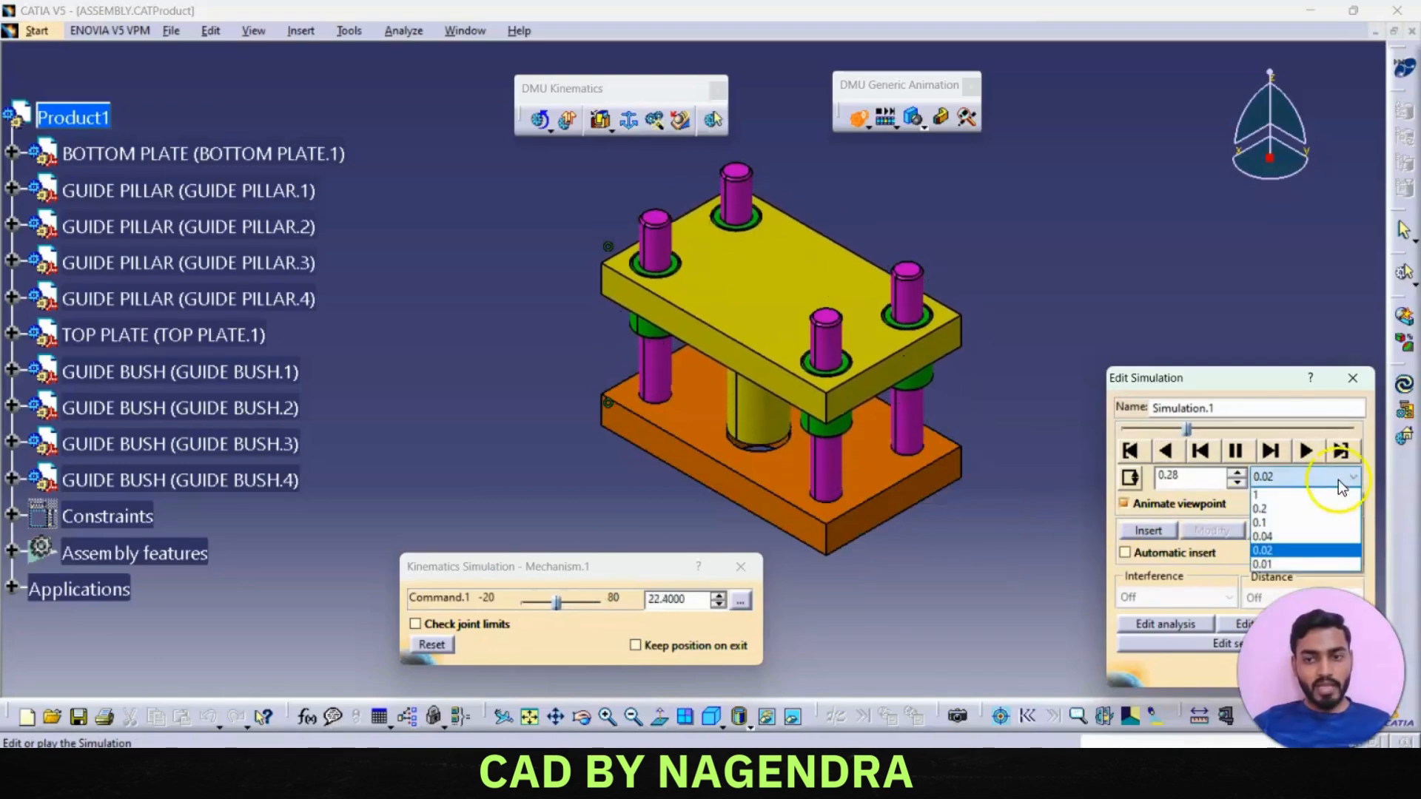
pyautogui.click(1284, 492)
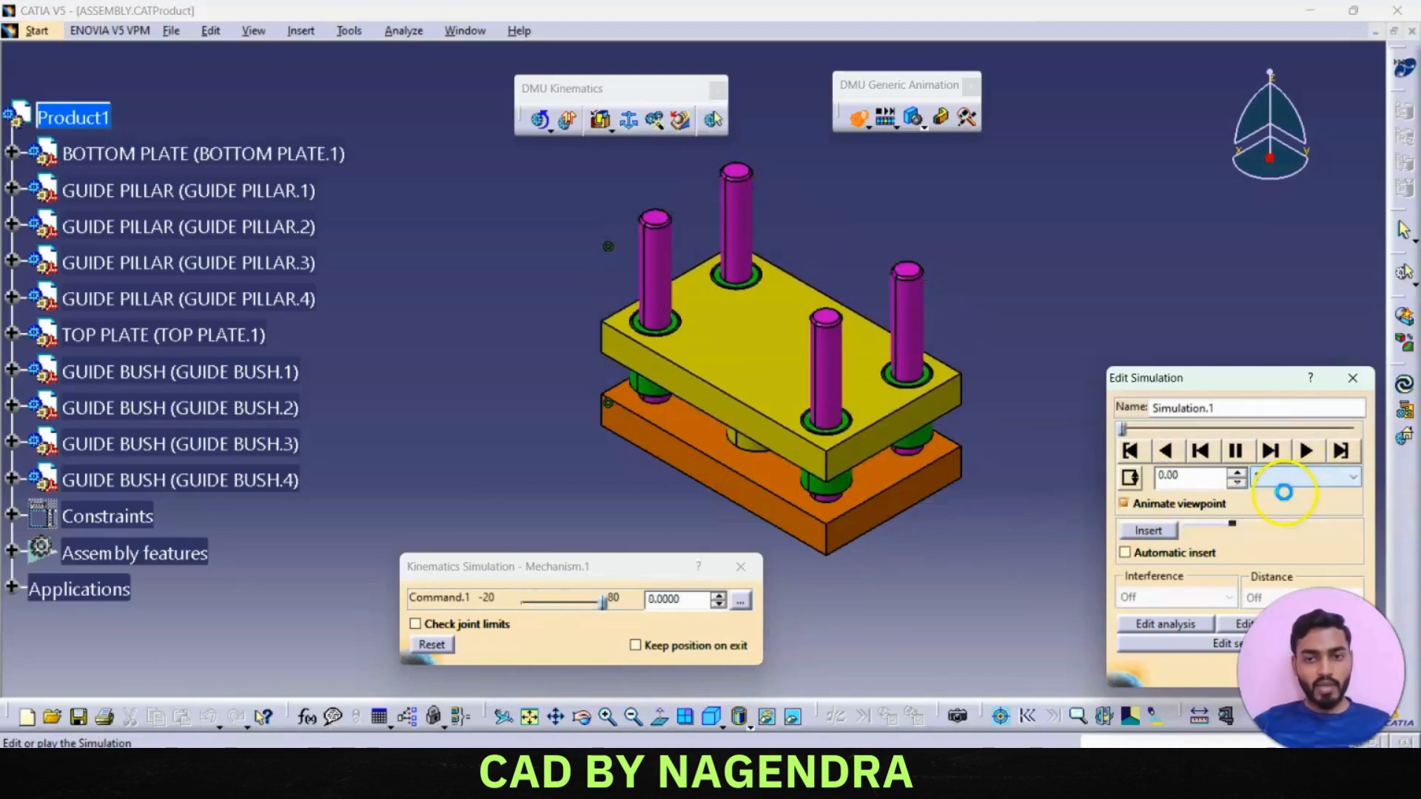
pyautogui.click(1332, 477)
pyautogui.click(1273, 535)
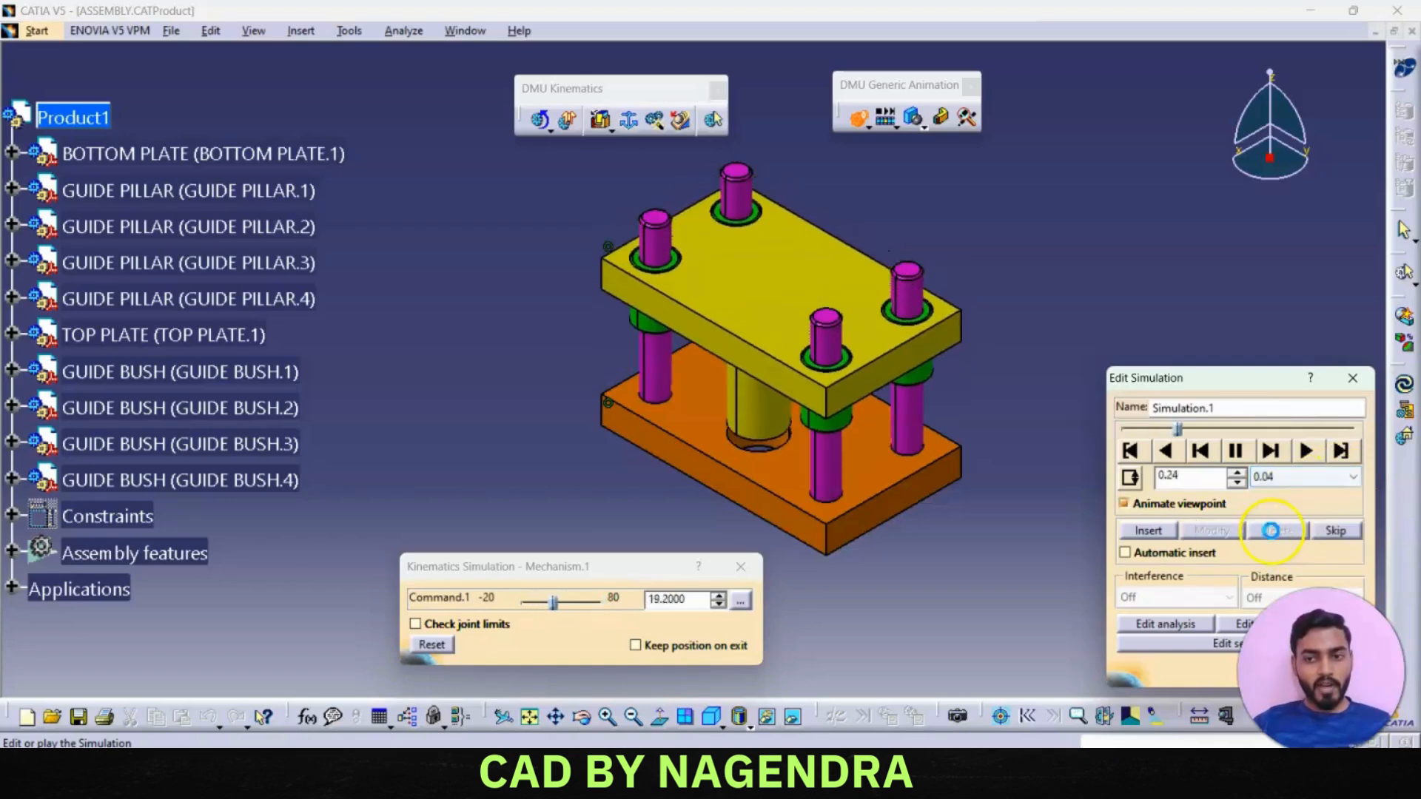
pyautogui.click(1339, 477)
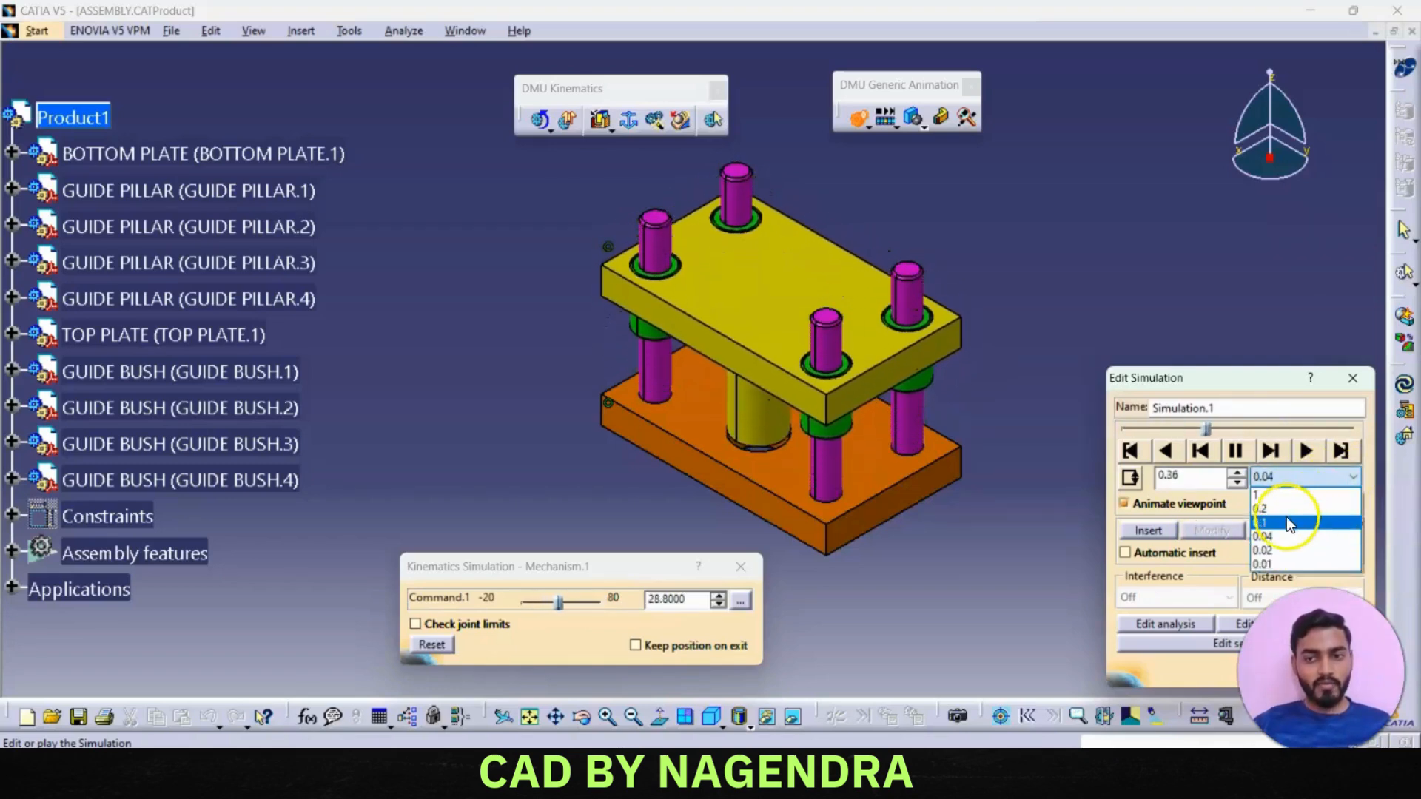
pyautogui.click(1286, 518)
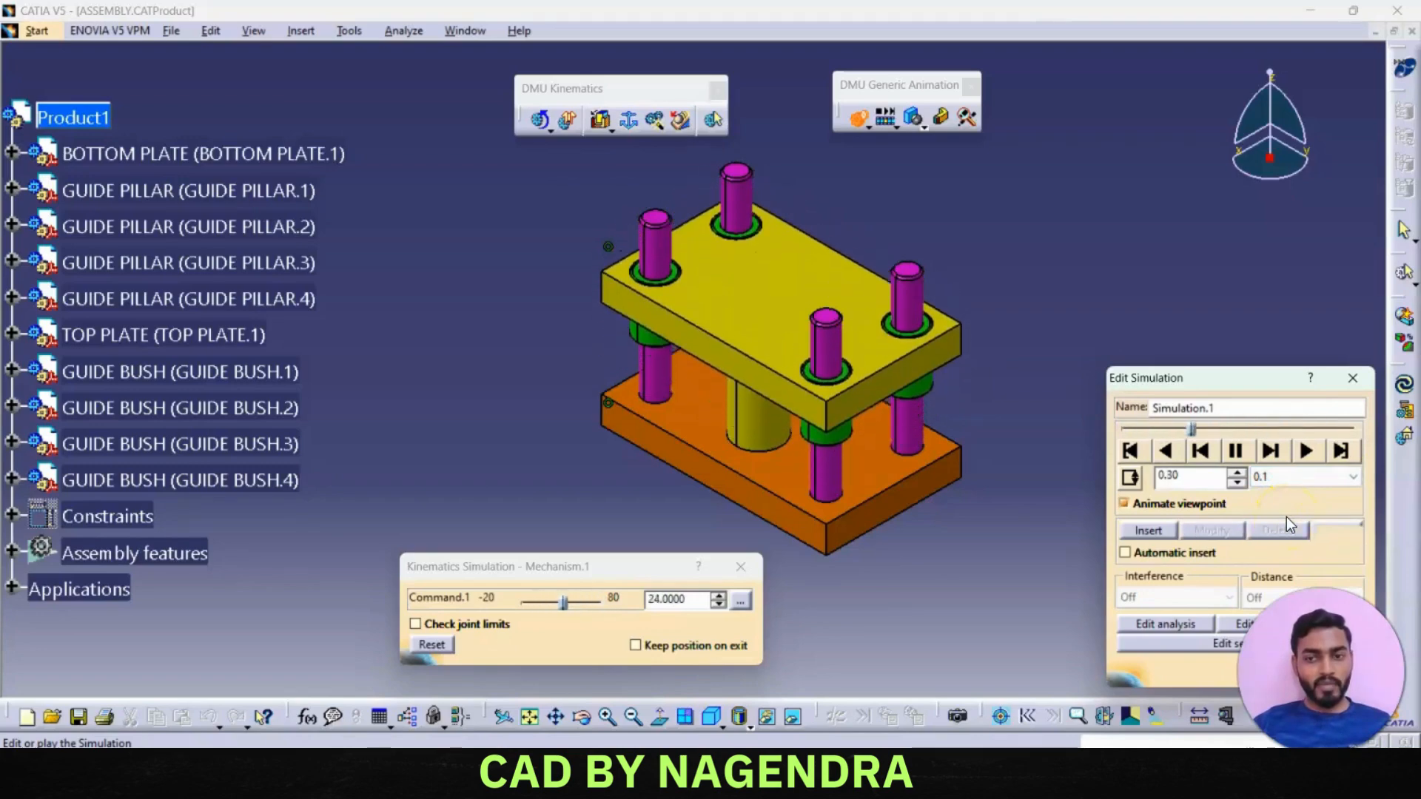
pyautogui.click(1332, 477)
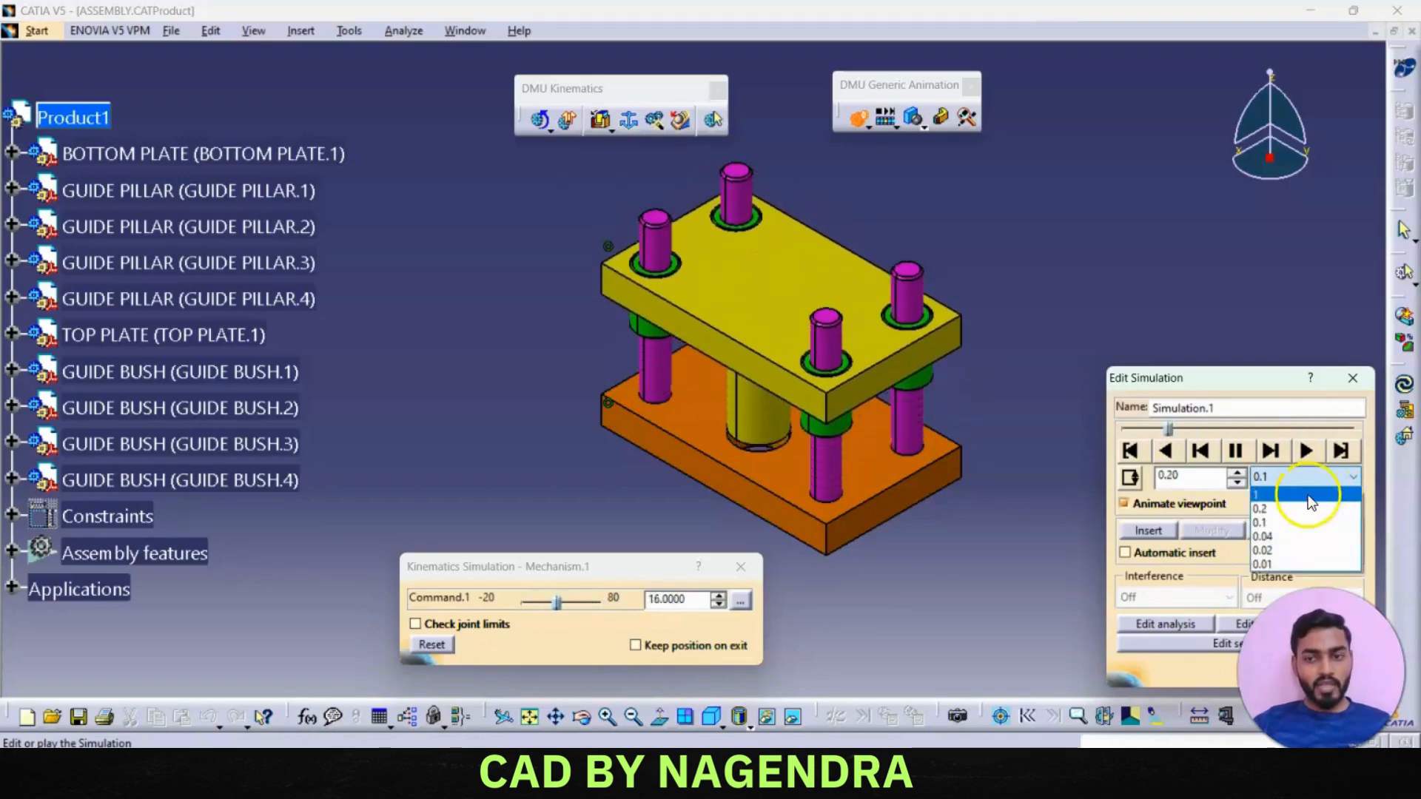
pyautogui.click(1276, 564)
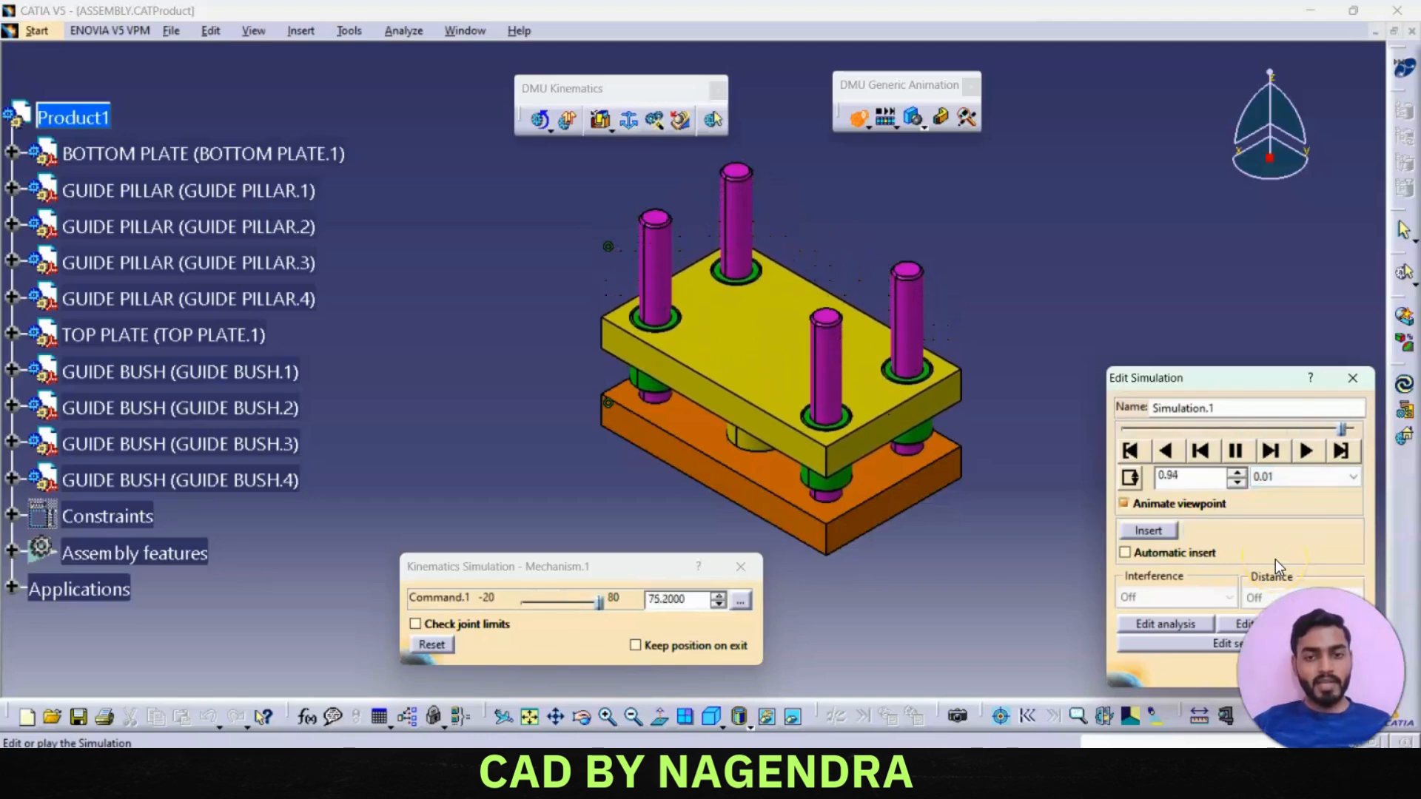